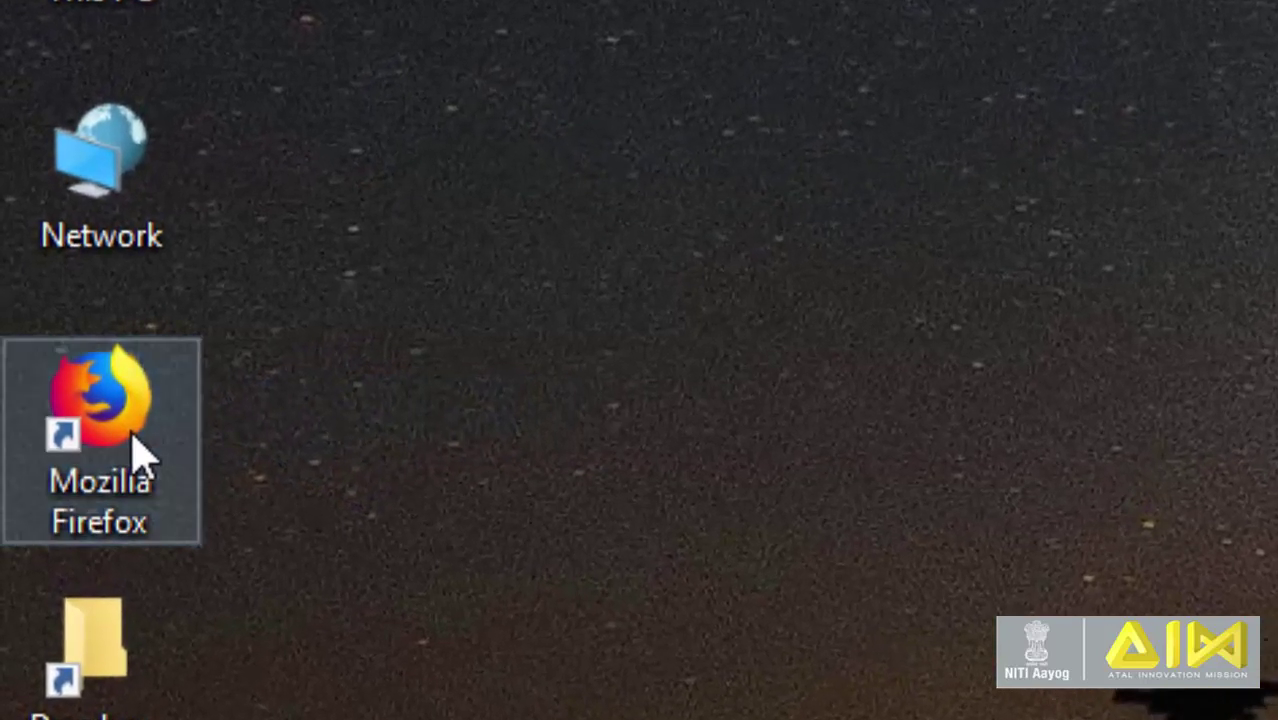
double_click(135, 448)
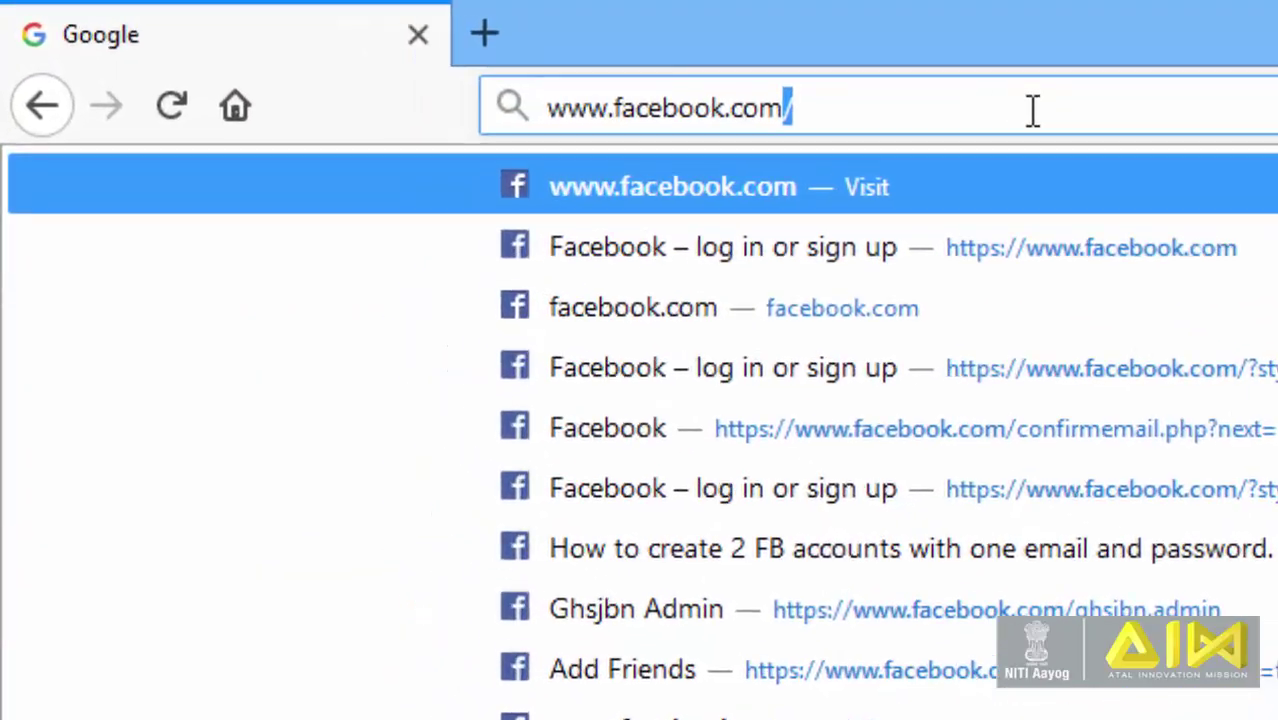
key(Return)
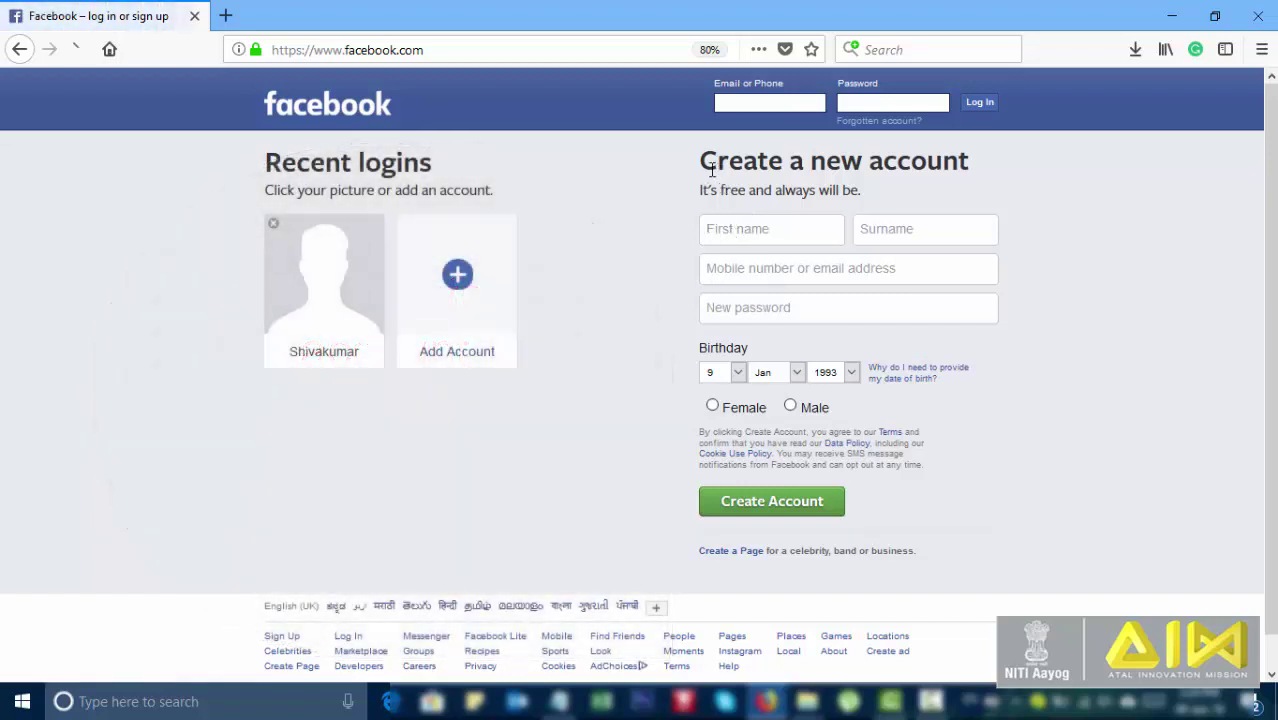
Step: Highlight the 'Create a new account' heading, then place the cursor in the First name field
drag(705, 162, 1001, 163)
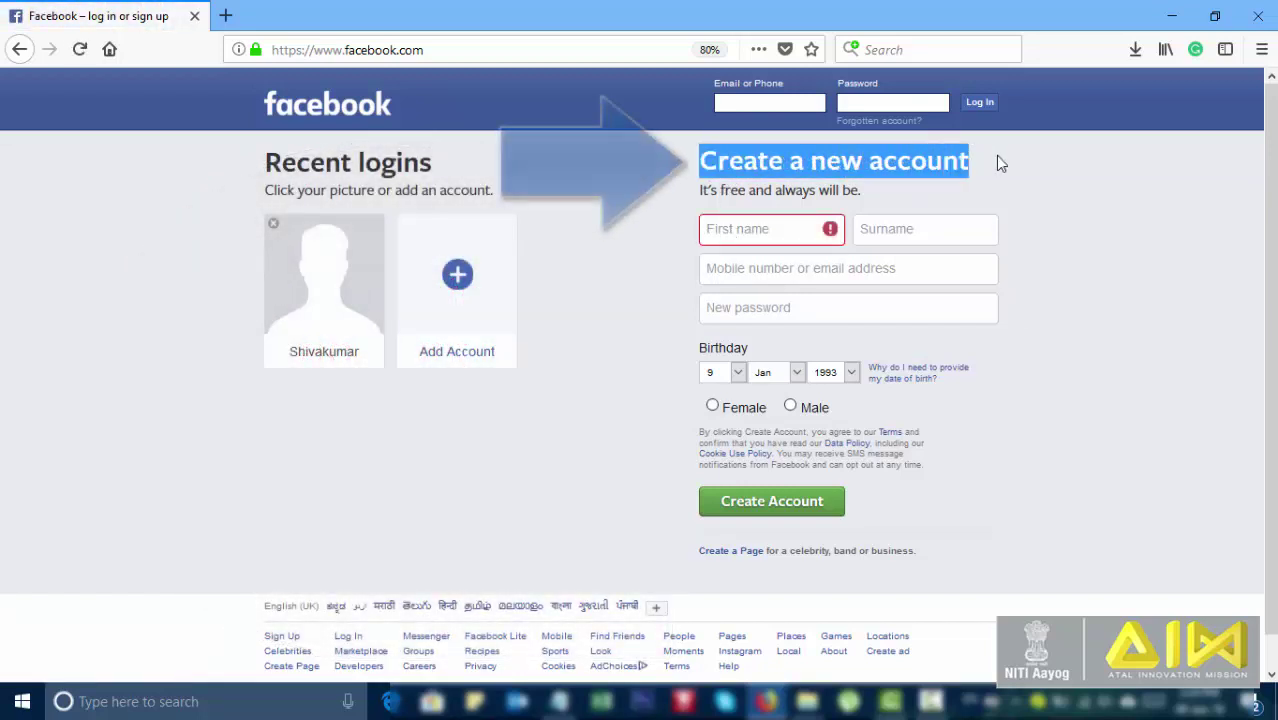
click(736, 162)
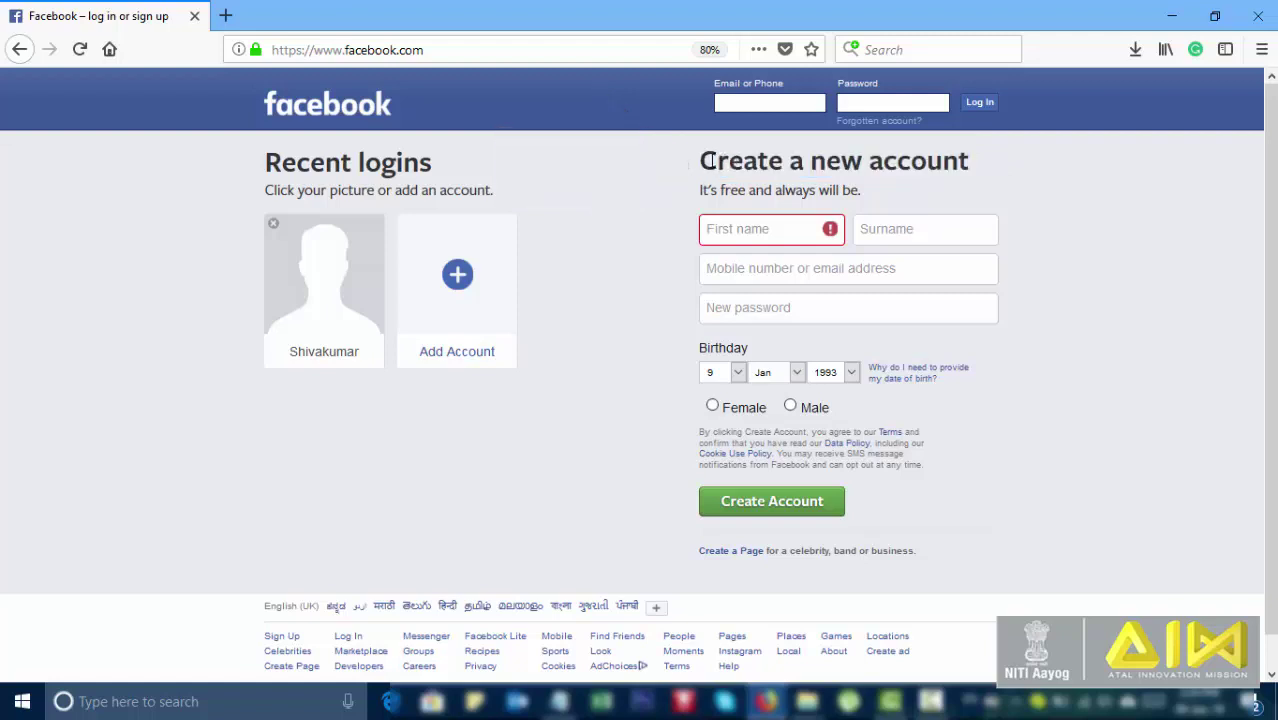
drag(808, 165, 967, 161)
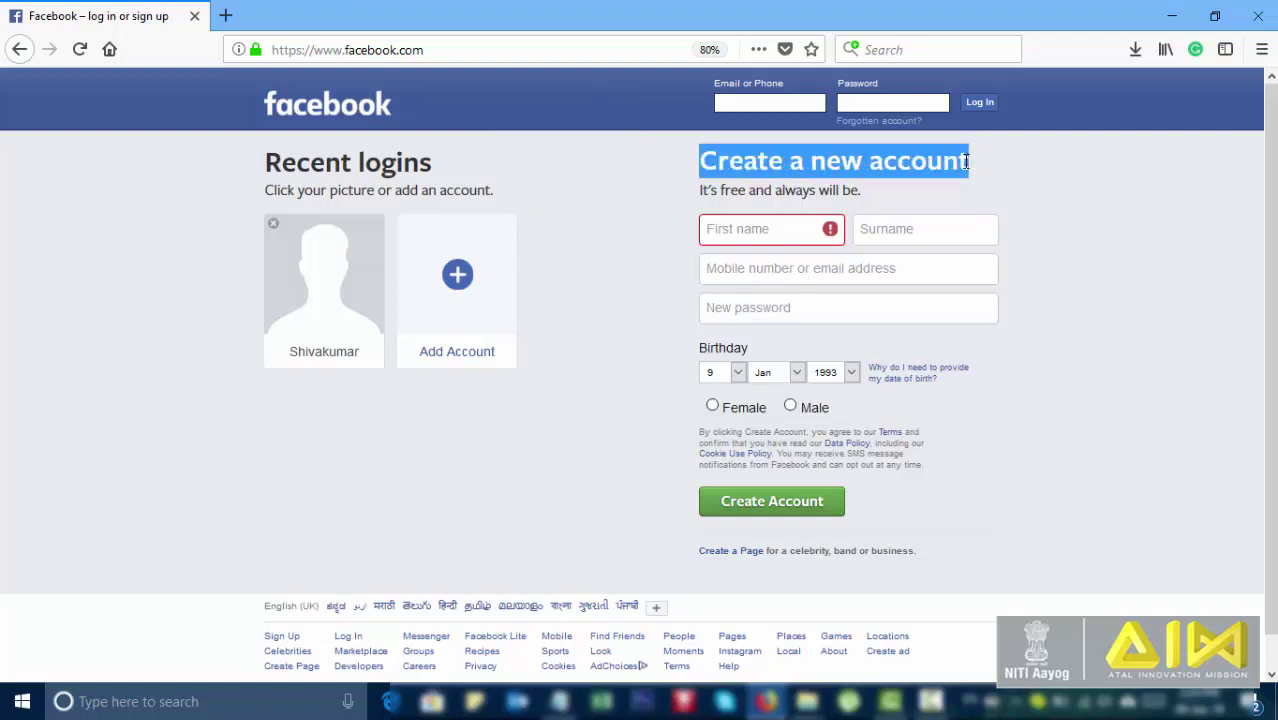
click(762, 234)
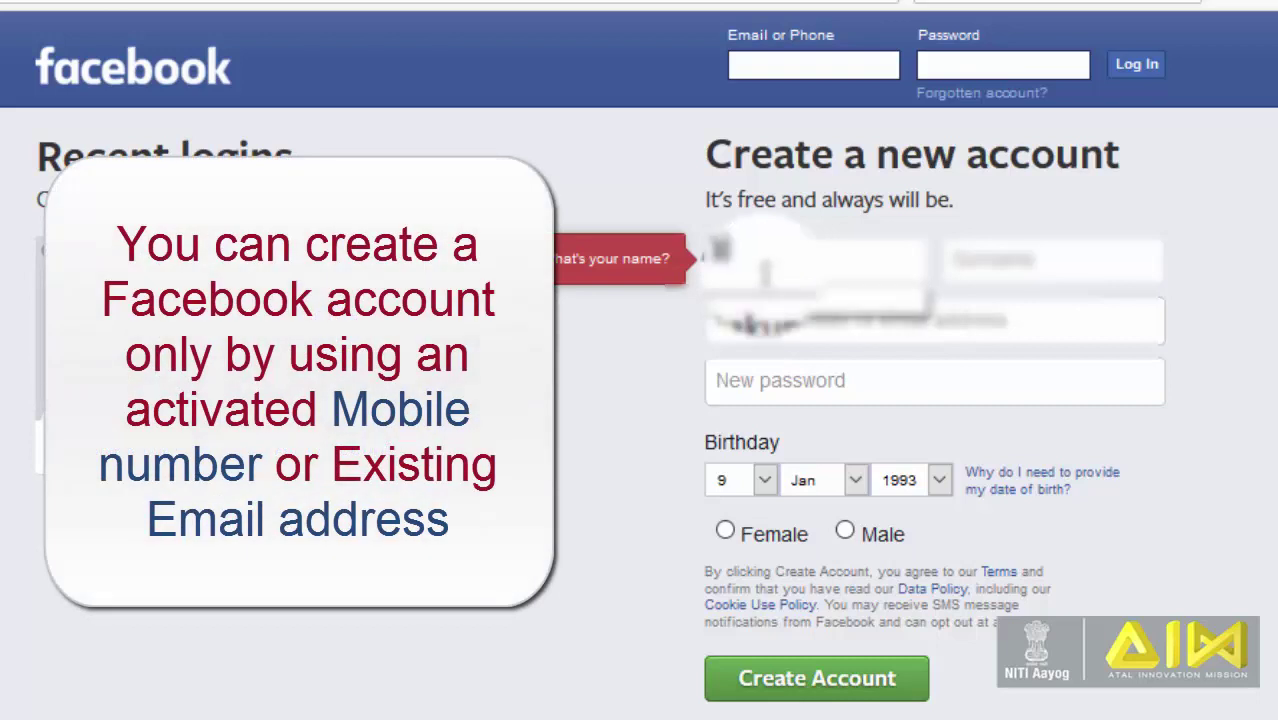
Step: Enter the first name, surname, e-mail address and its confirmation, reaching the New password field
text(Vivaku)
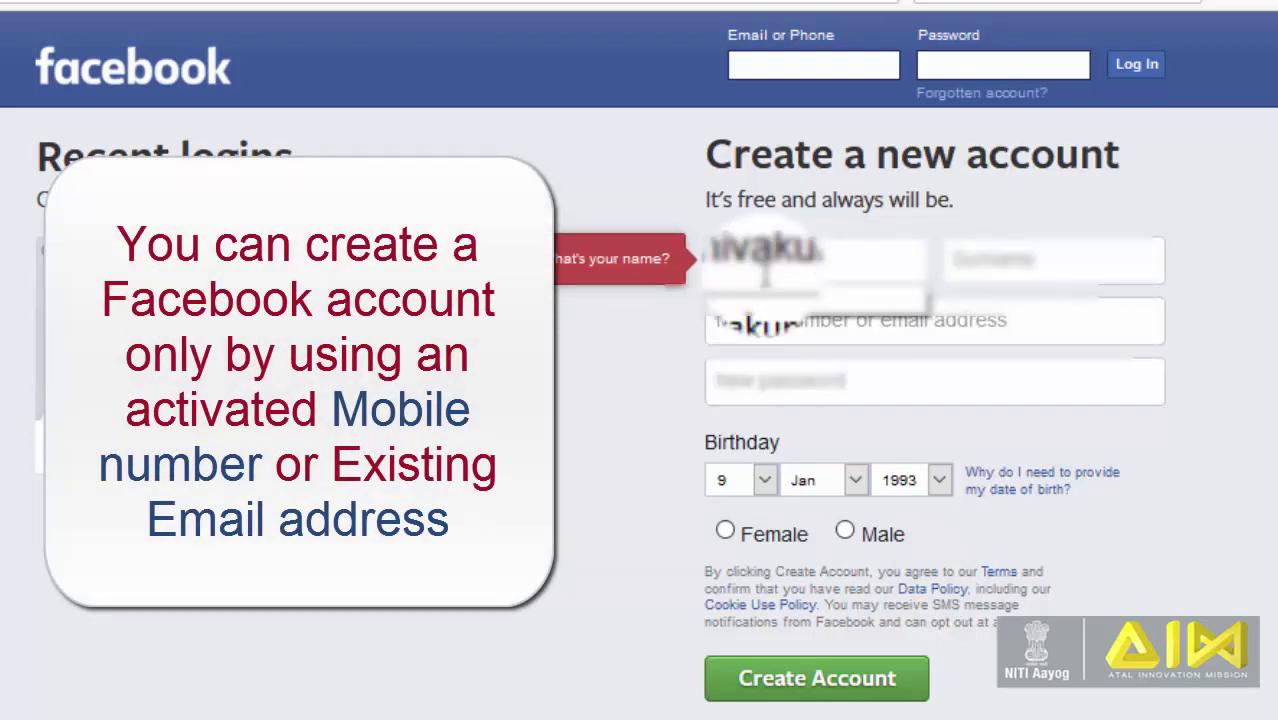
text(mar)
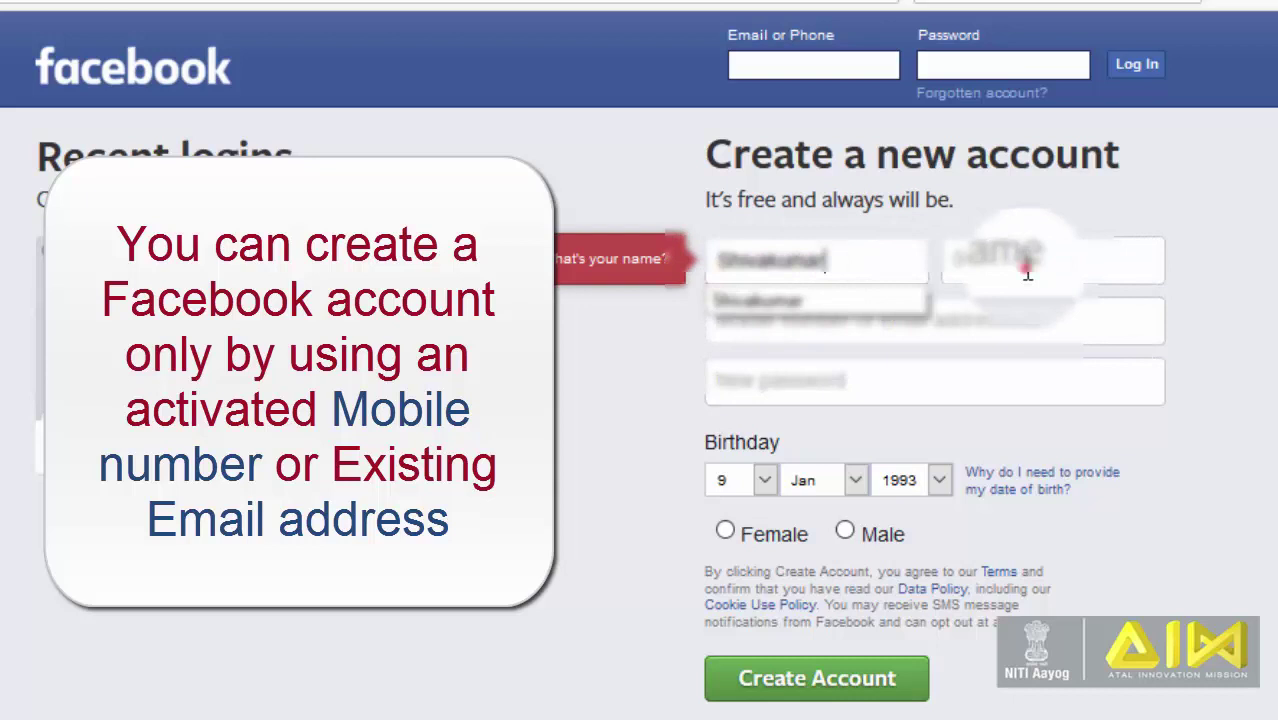
click(1024, 265)
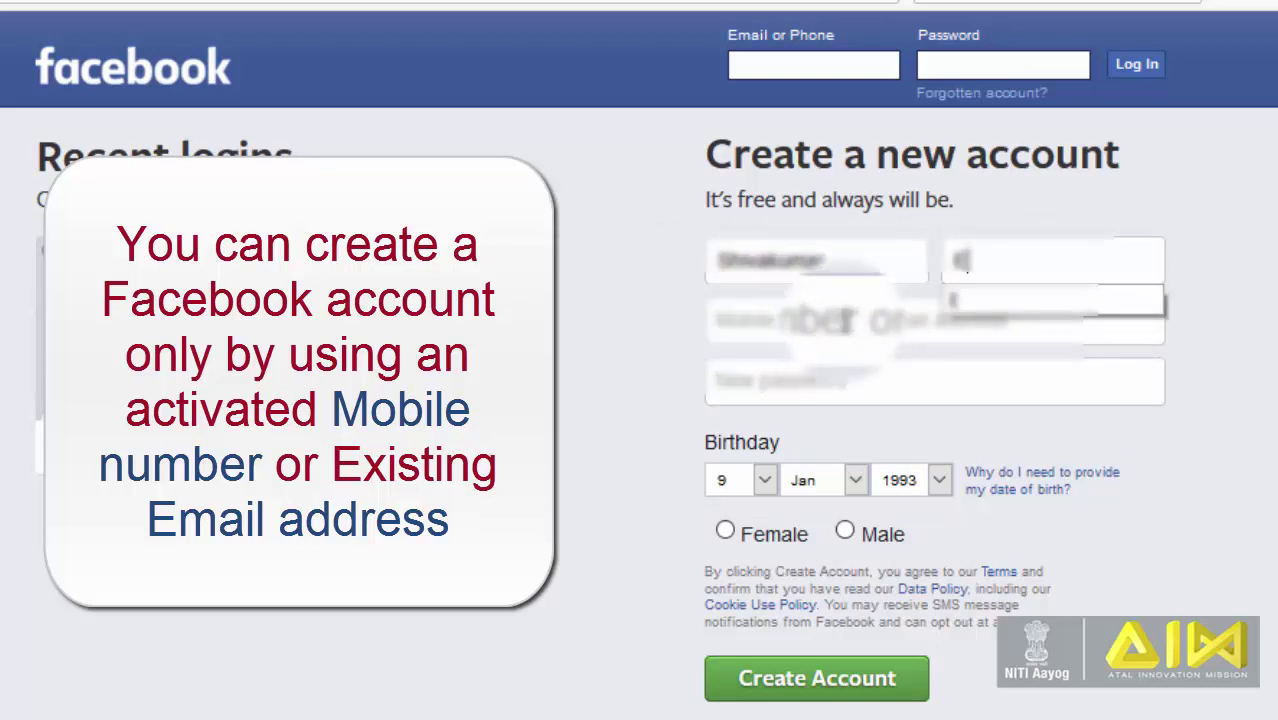
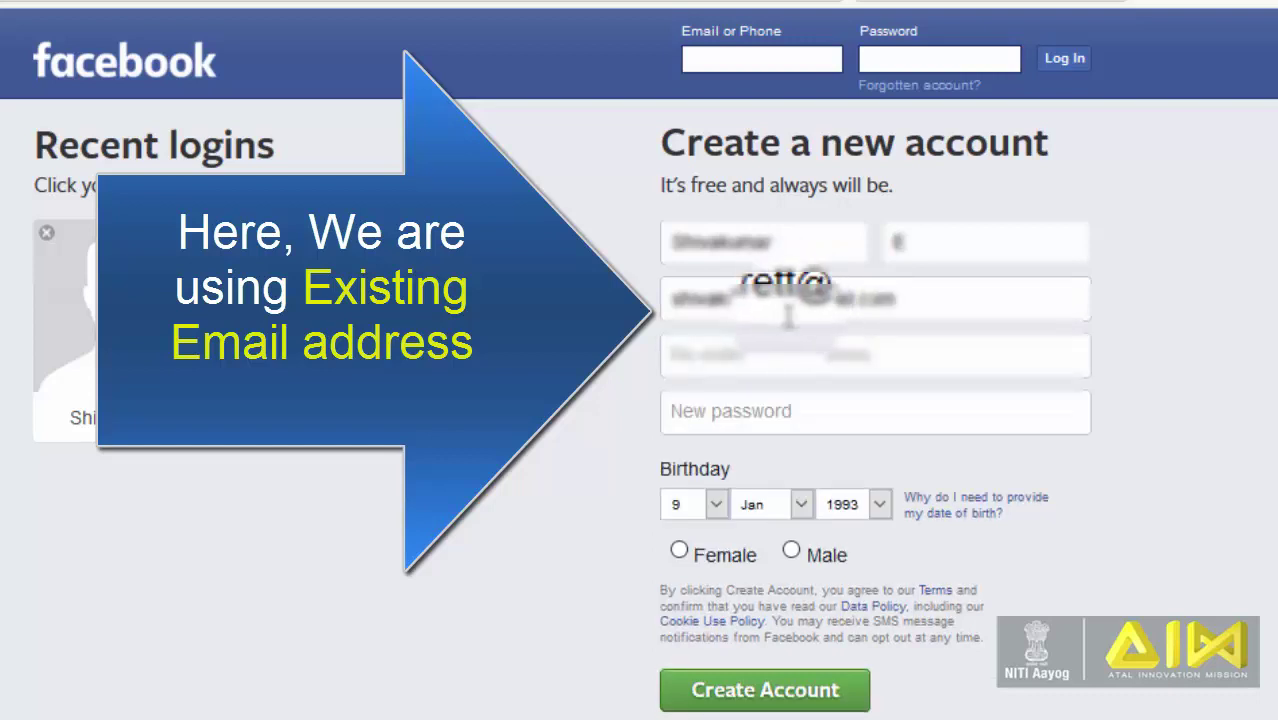
click(765, 366)
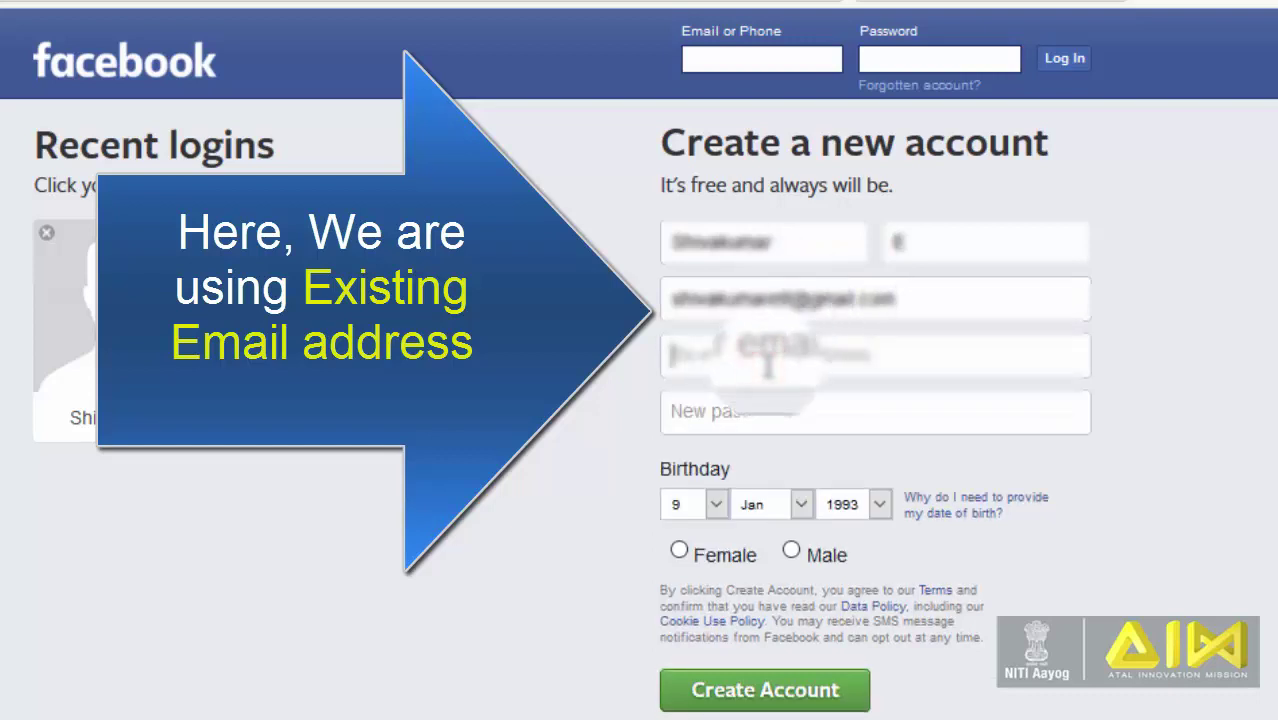
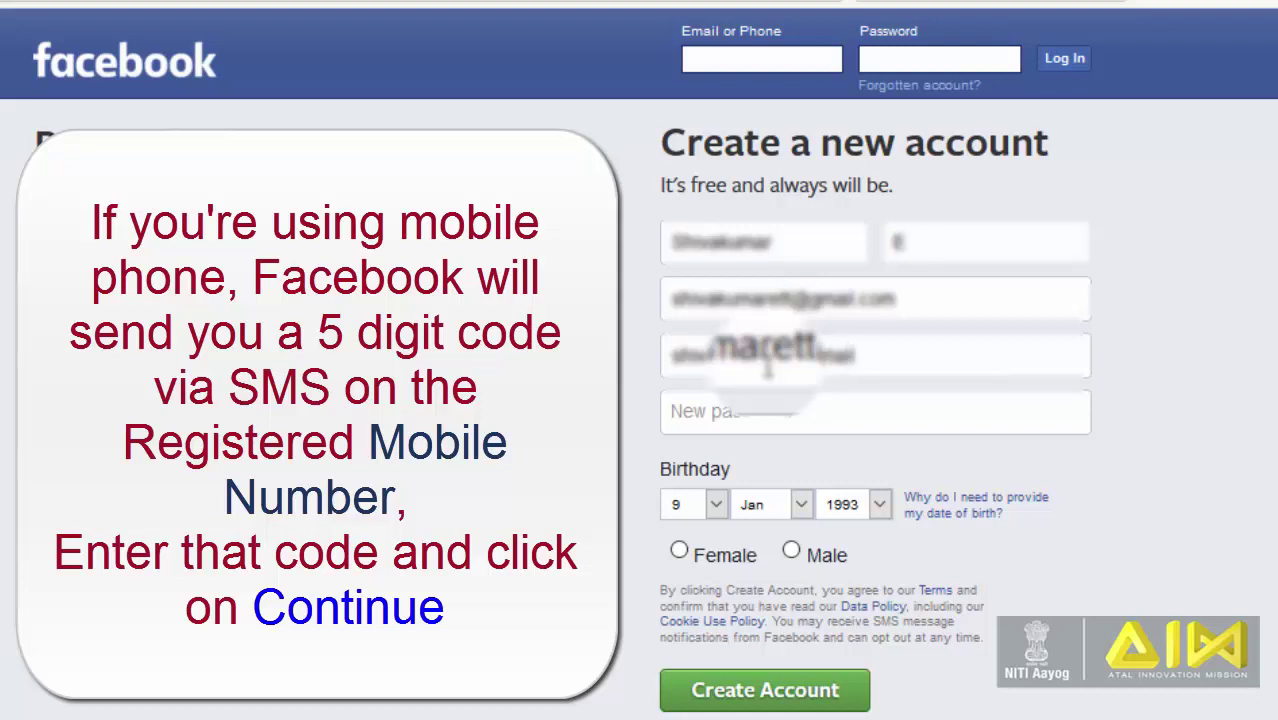
click(726, 415)
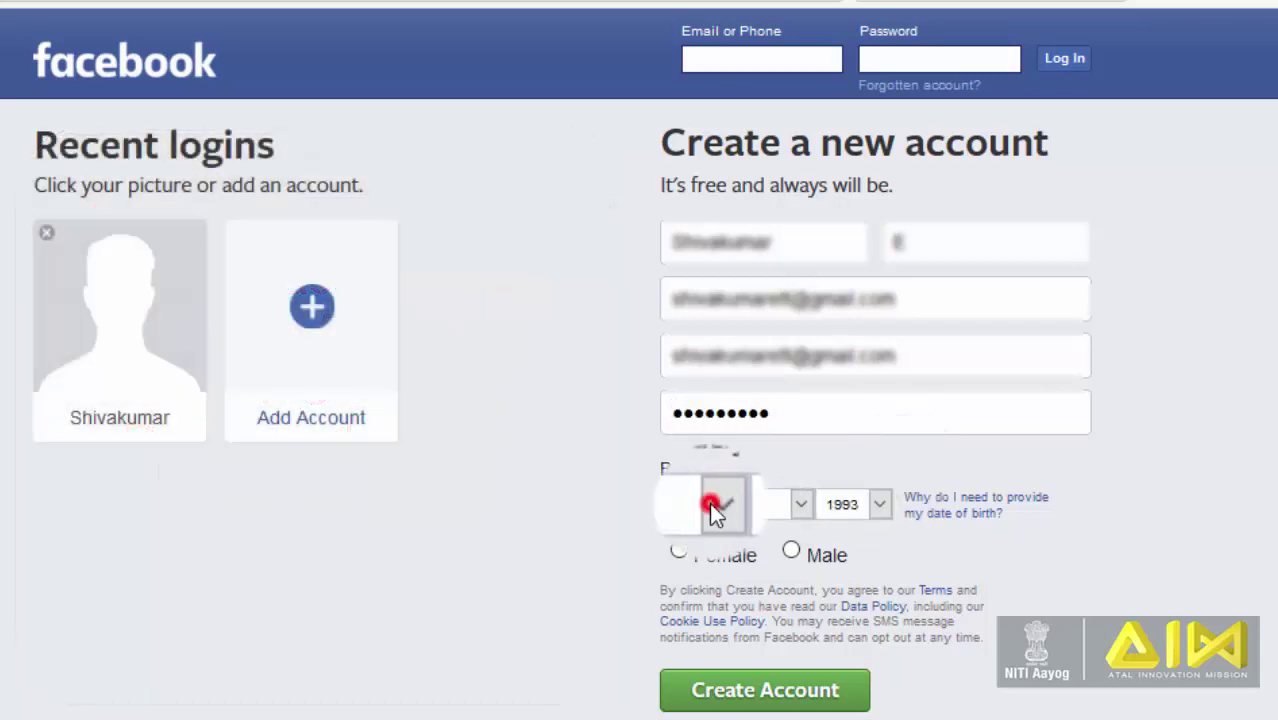
Step: Set the birthday to 1 Feb 1984, choose Male, and submit the sign-up form
click(712, 504)
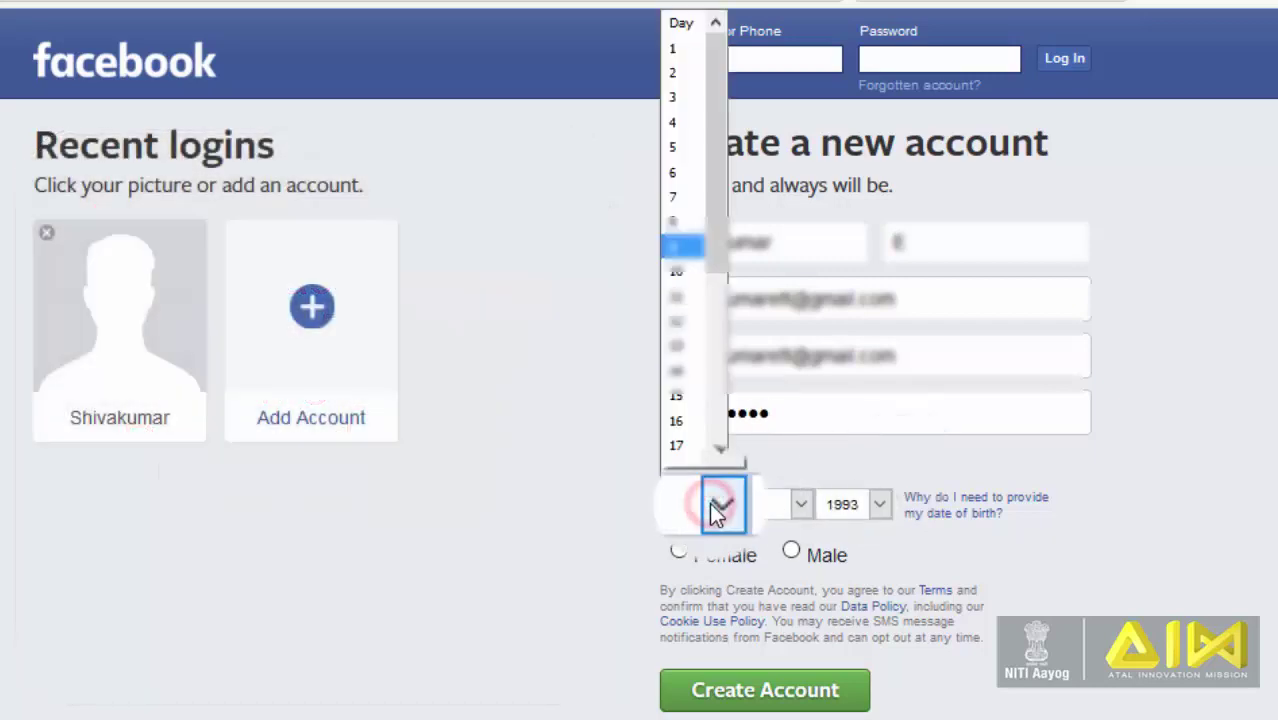
click(673, 49)
click(801, 508)
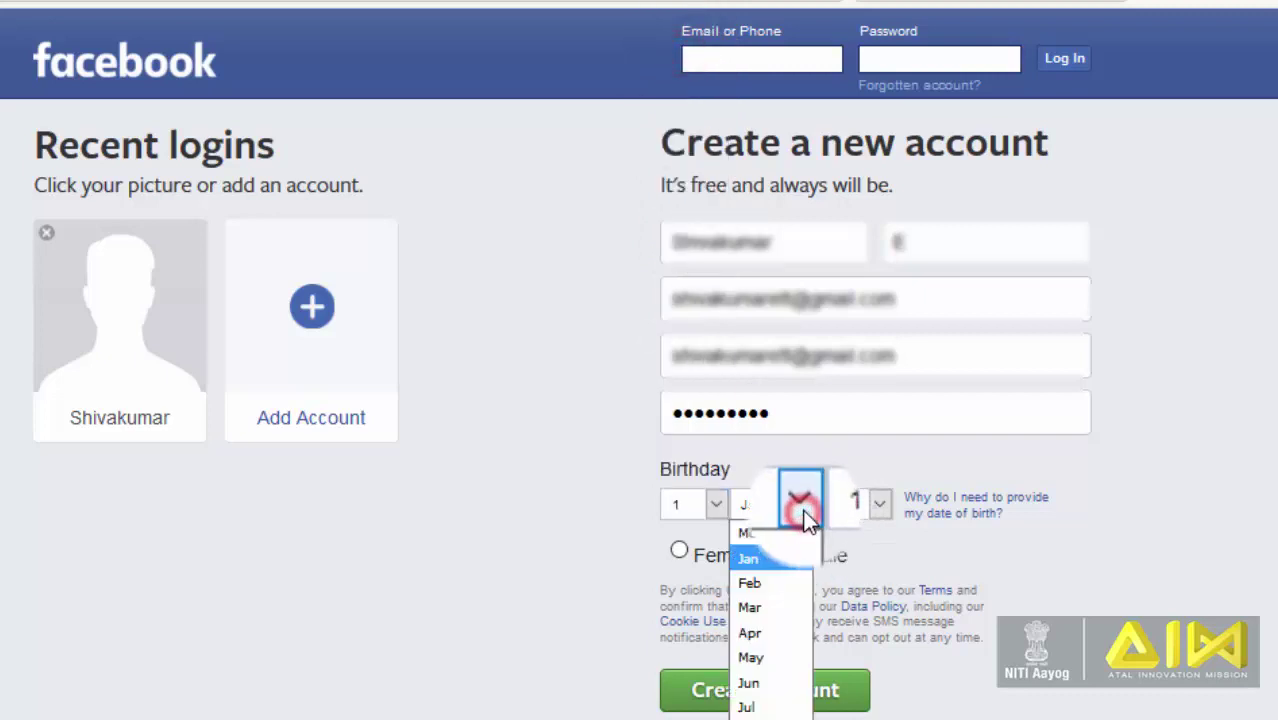
click(752, 588)
click(879, 505)
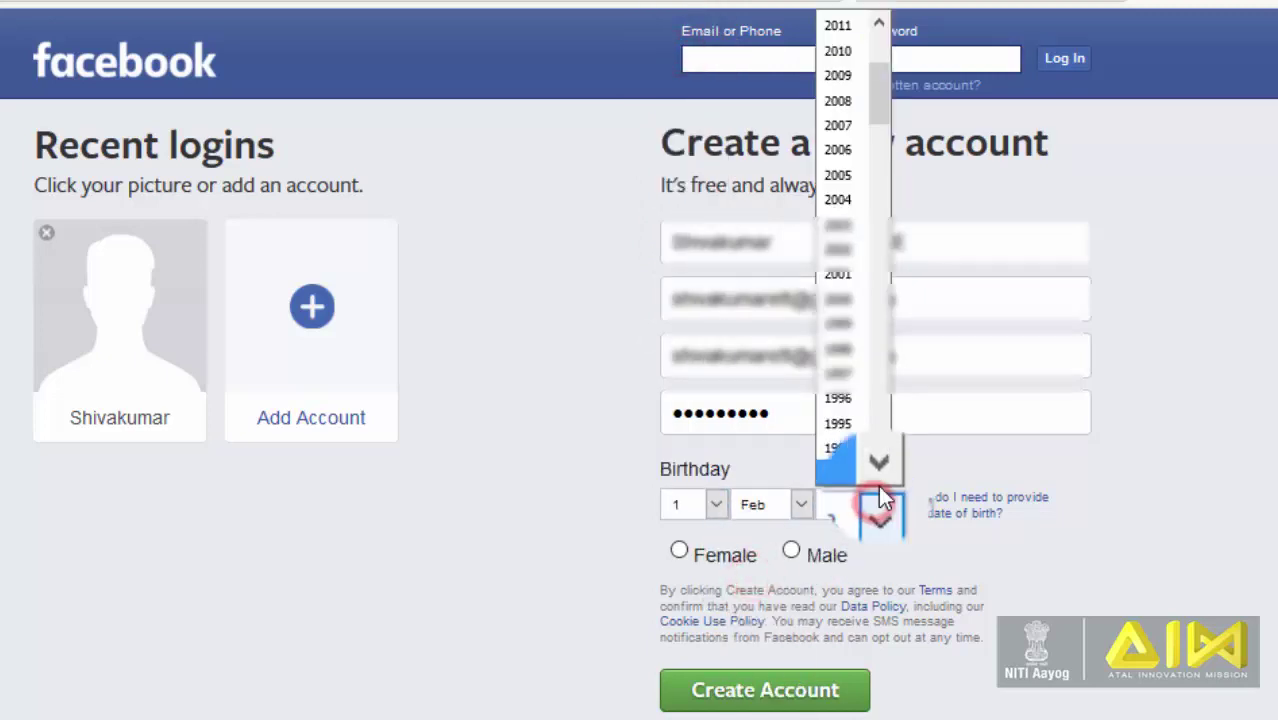
drag(877, 85, 893, 177)
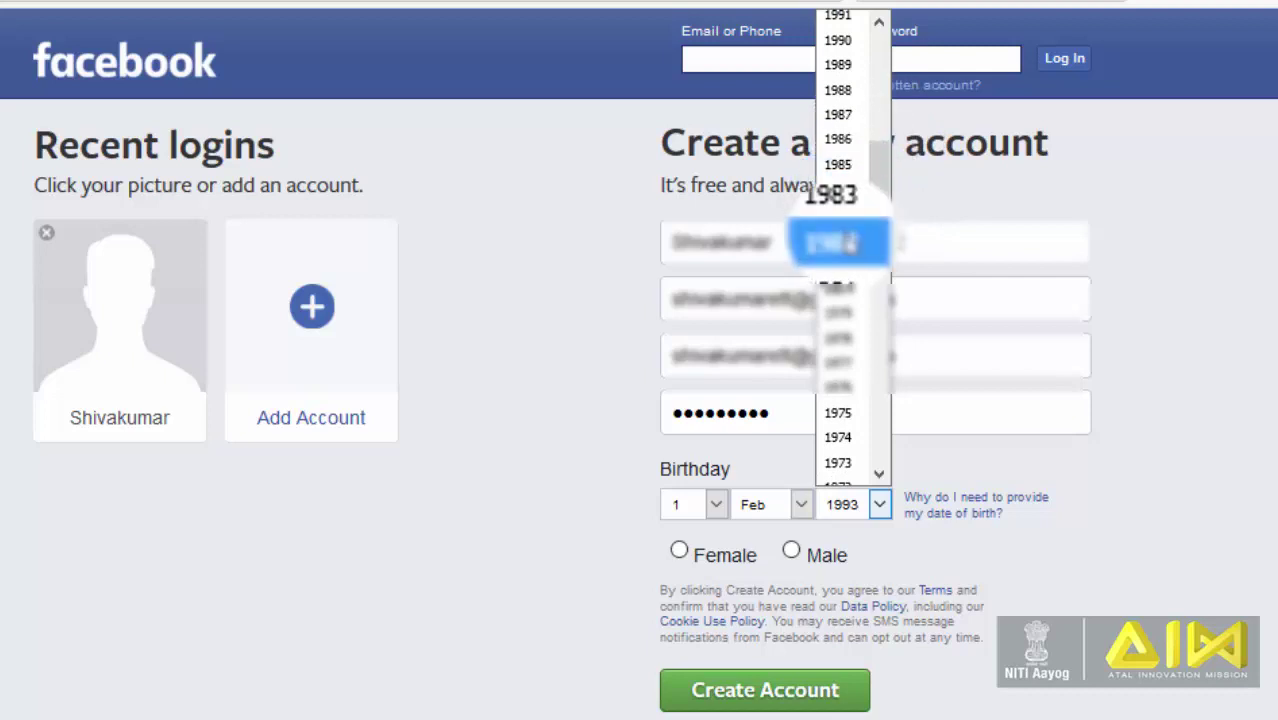
click(843, 196)
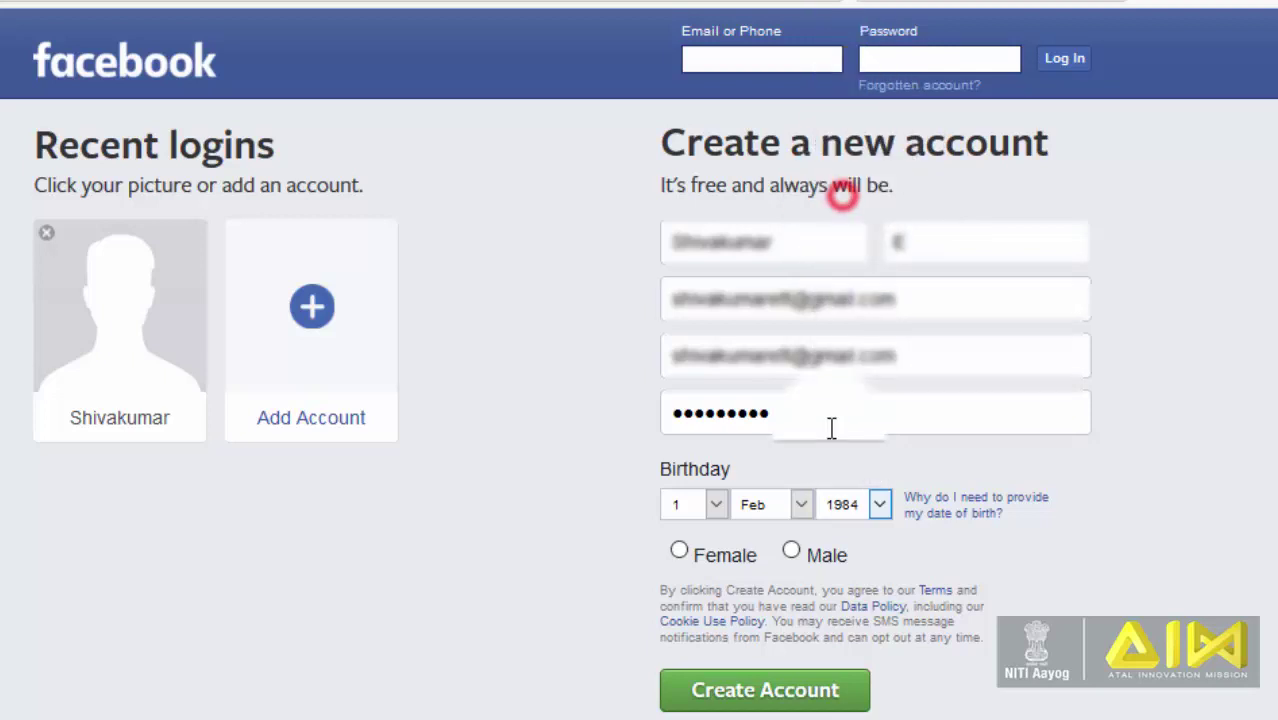
click(791, 551)
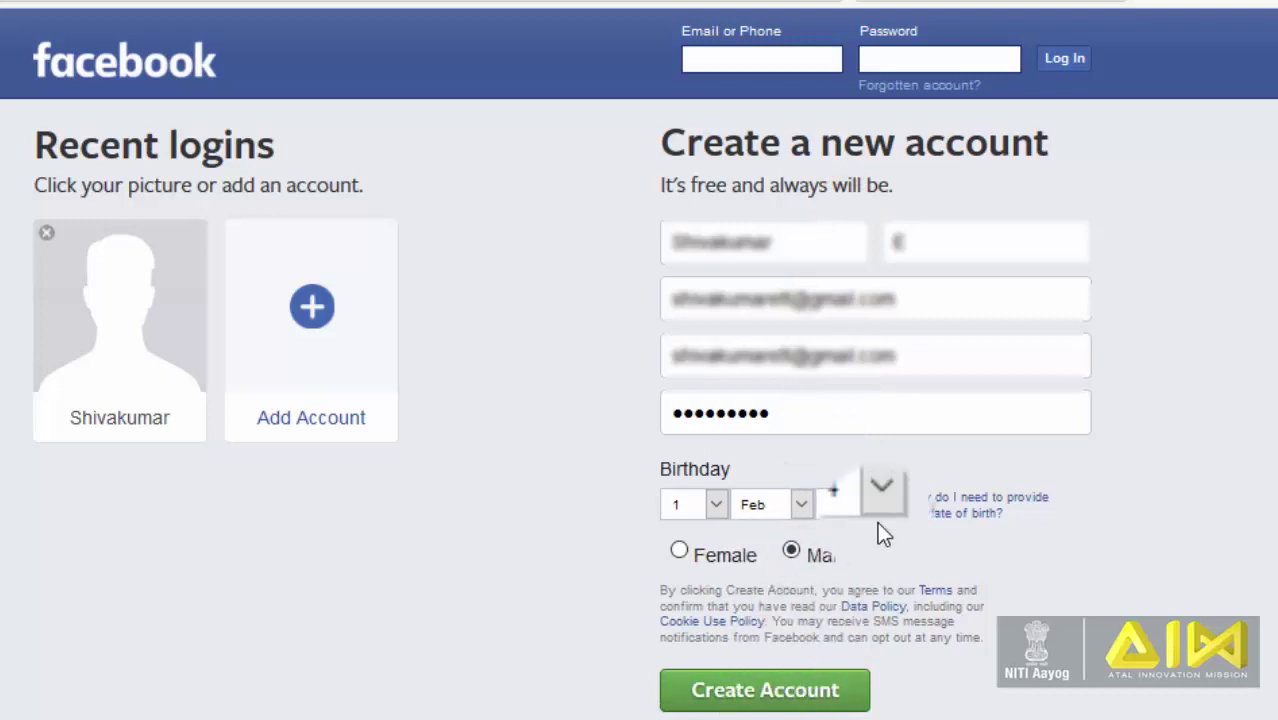
click(800, 688)
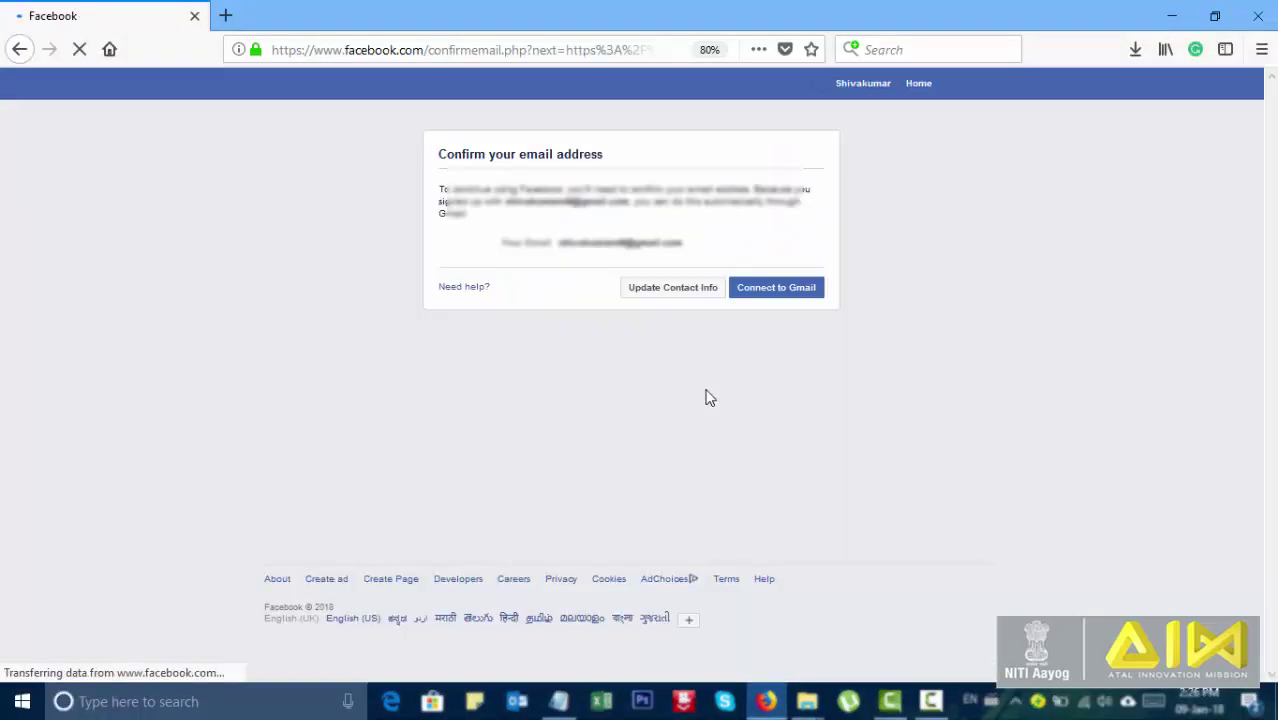
Step: Try Connect to Gmail and highlight the 'Confirm your email address' heading
click(762, 289)
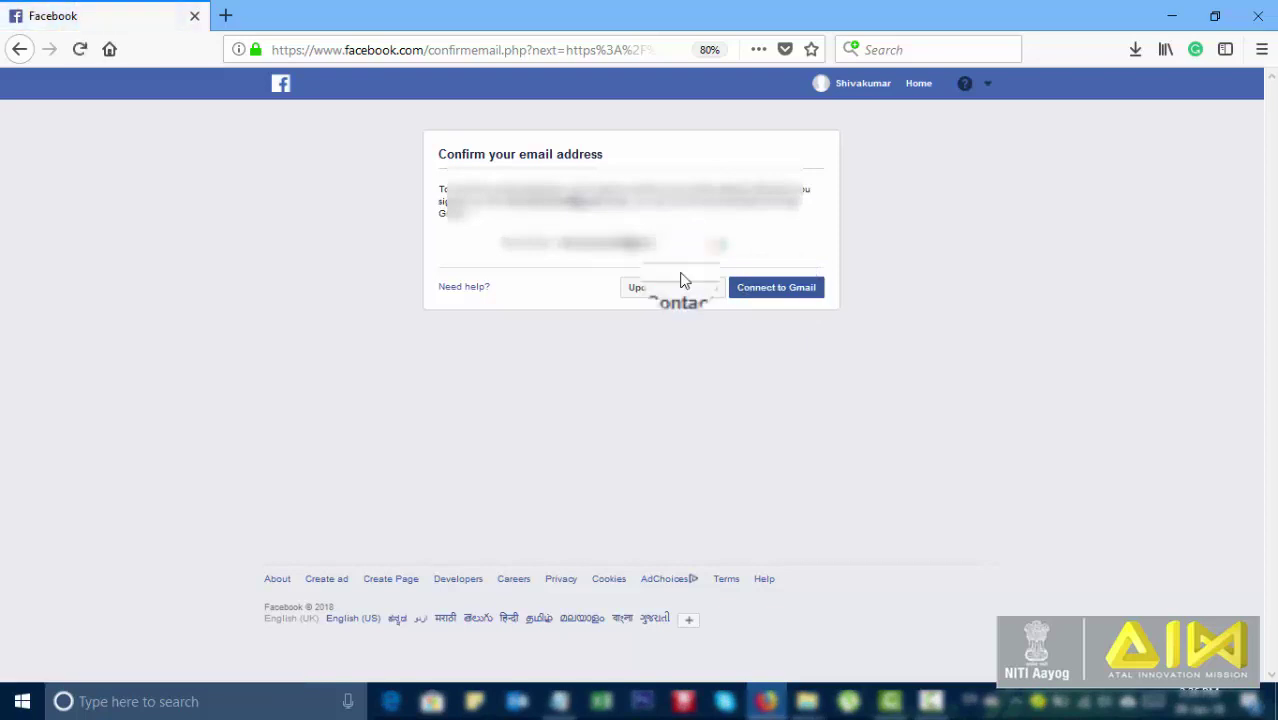
click(444, 152)
drag(444, 152, 645, 154)
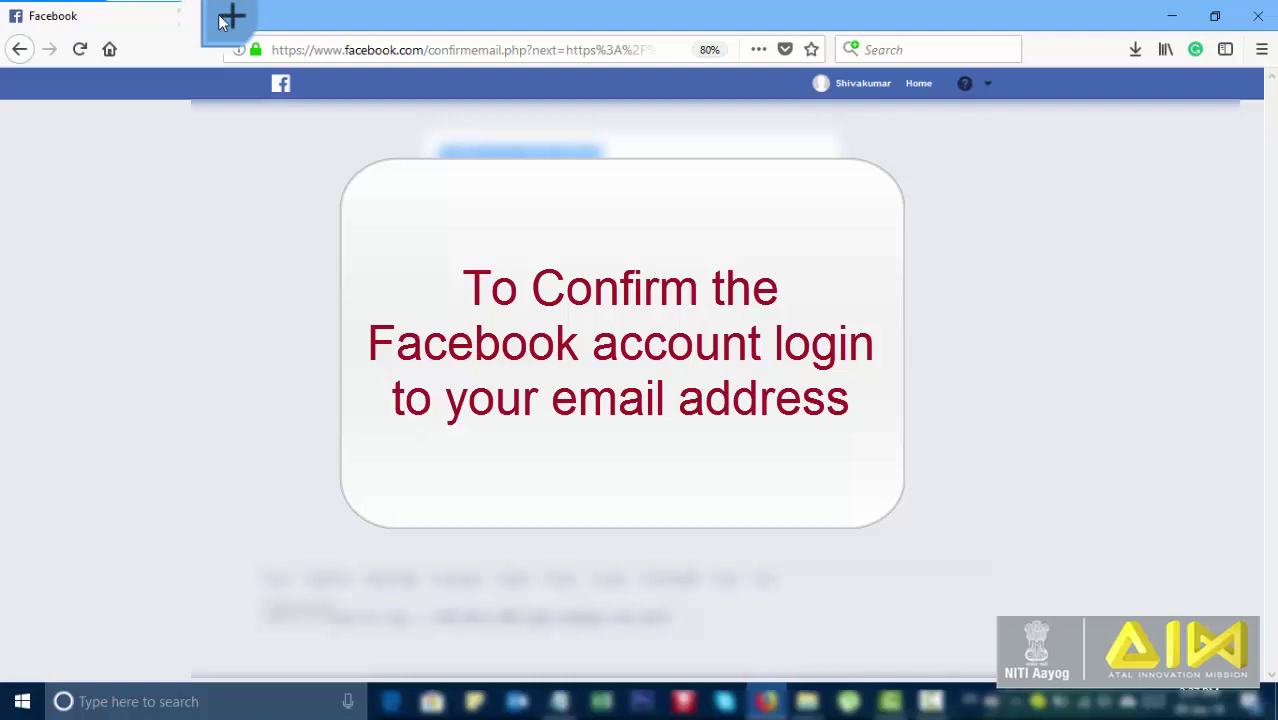
click(222, 20)
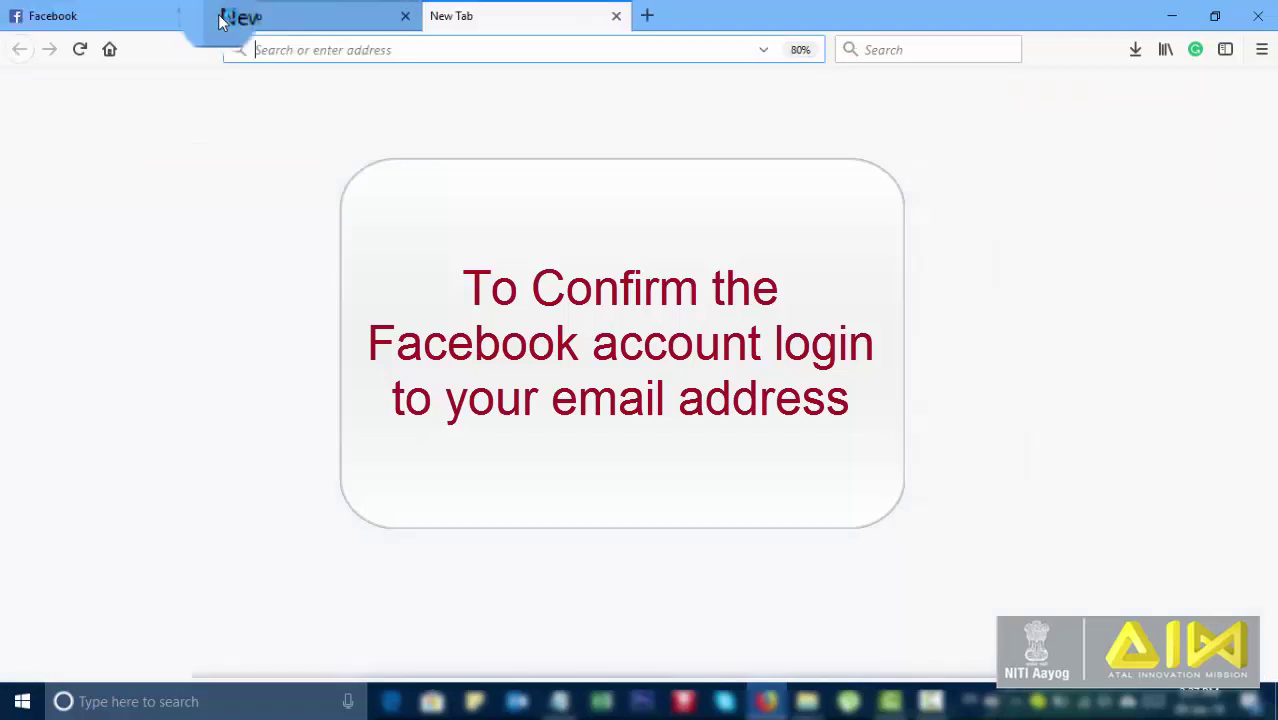
click(613, 17)
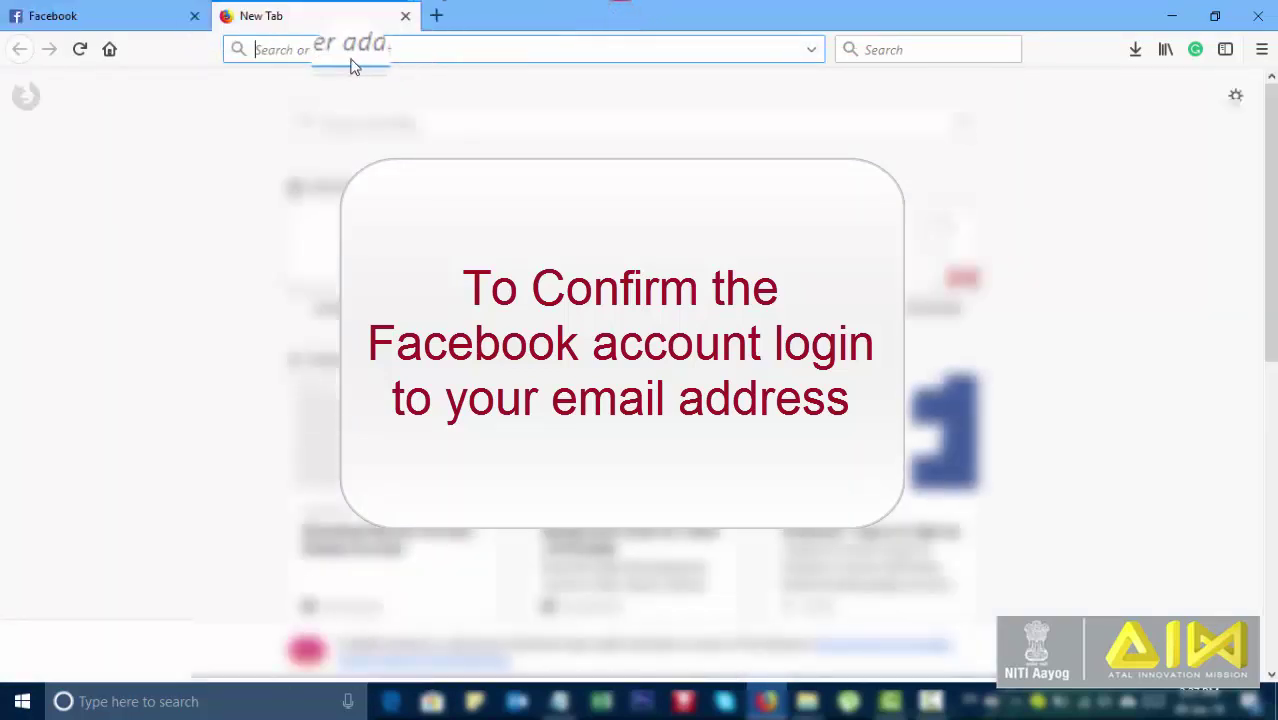
text(www)
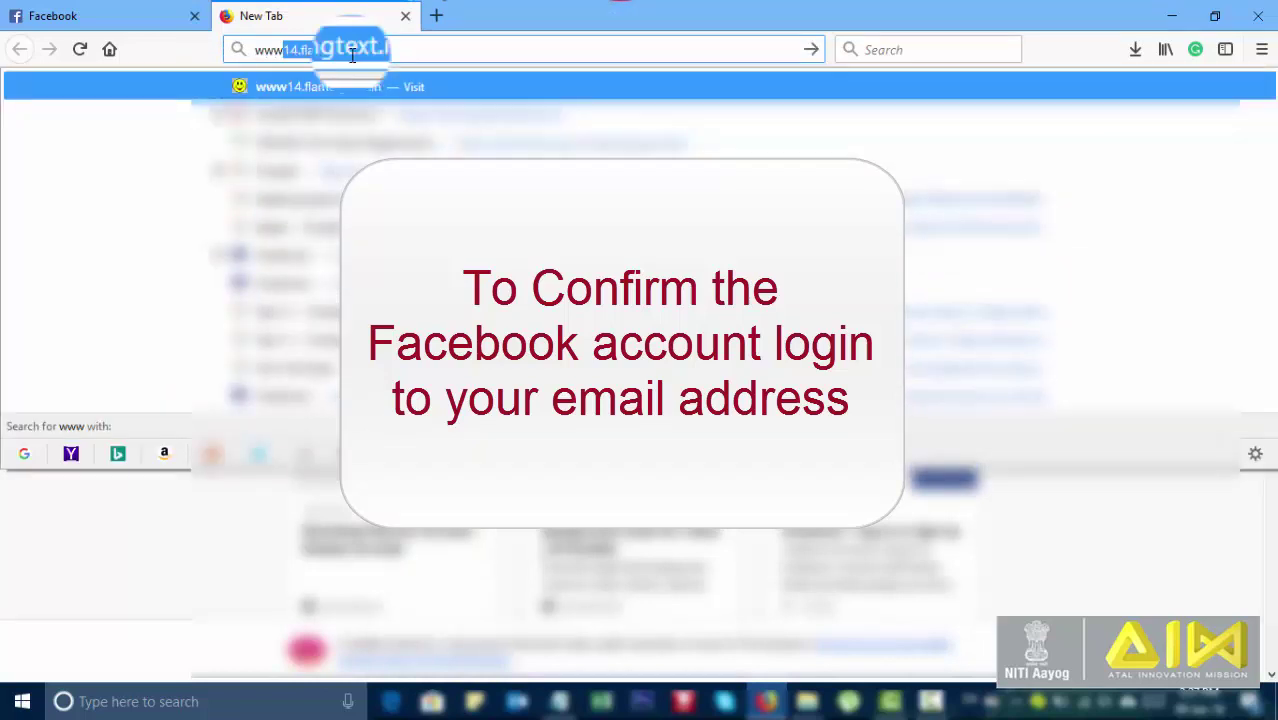
text(.g)
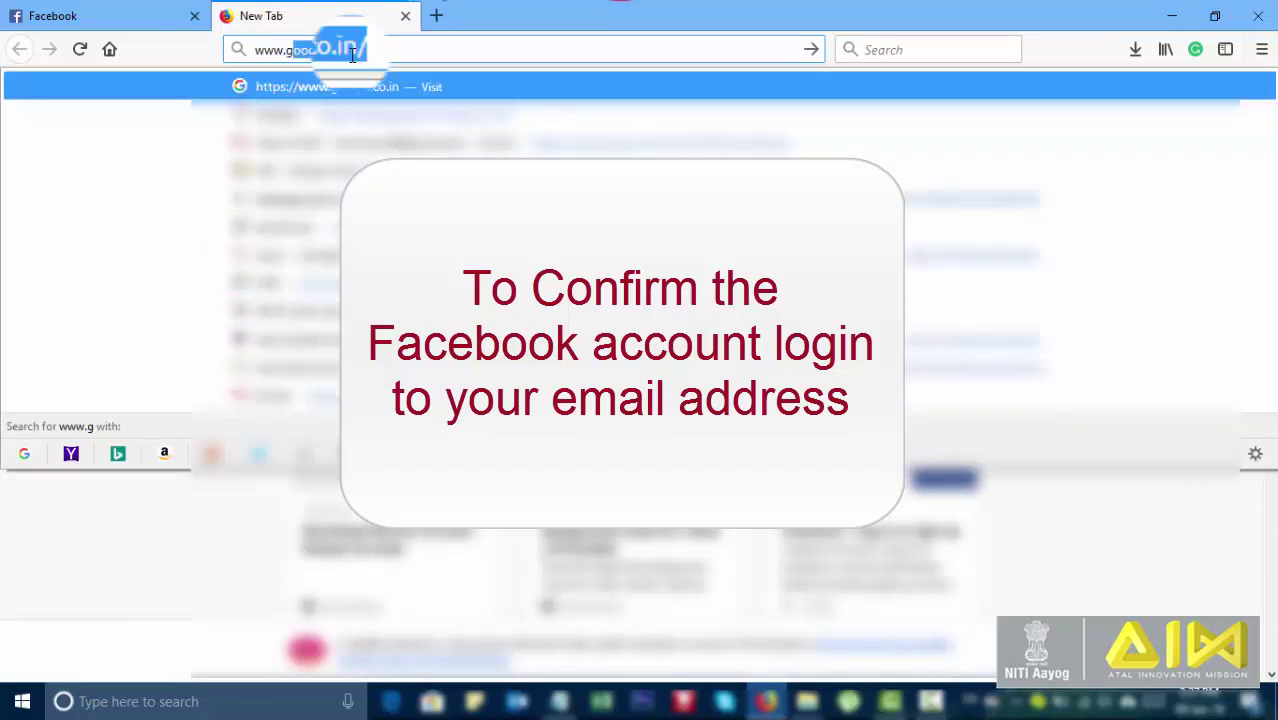
text(mai)
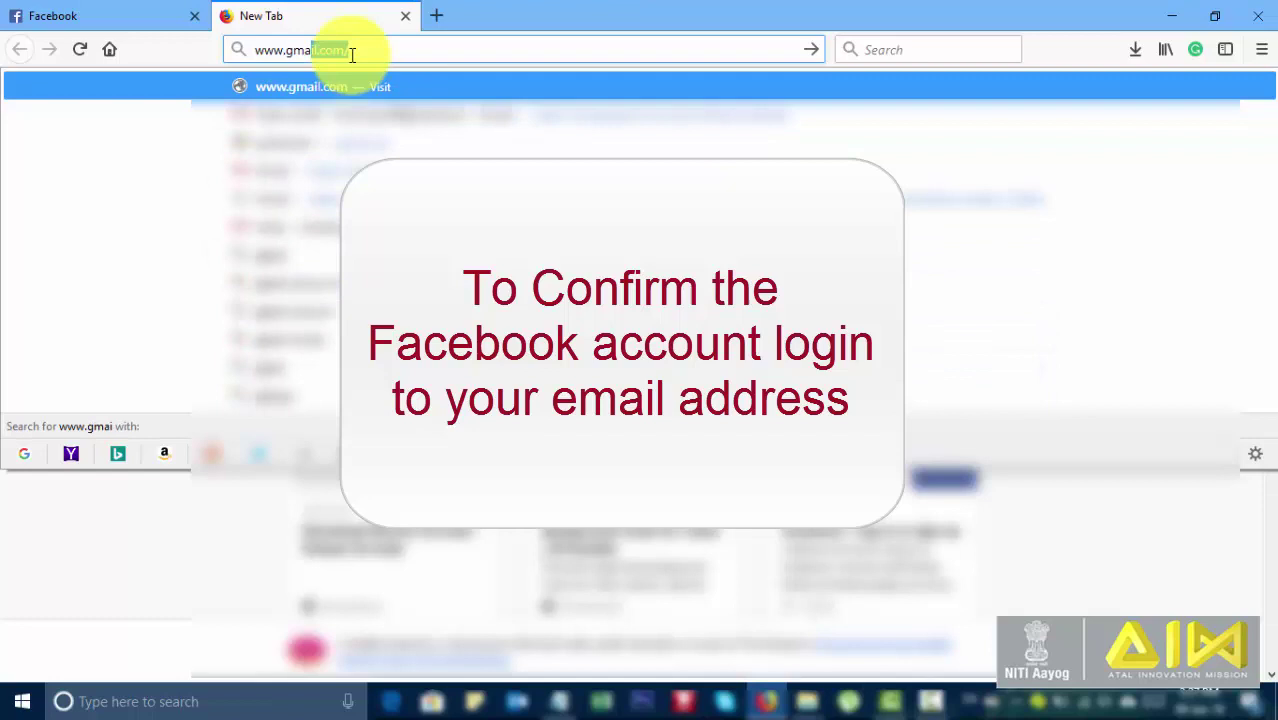
text(l.com)
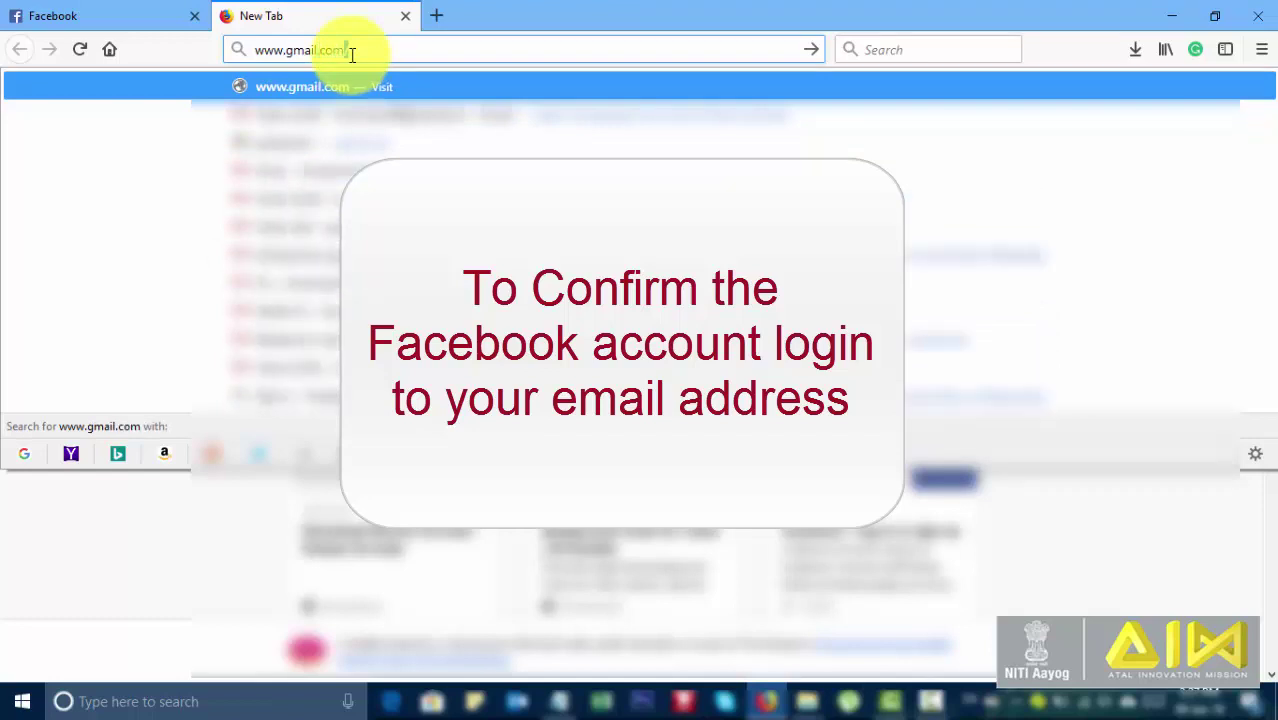
key(Return)
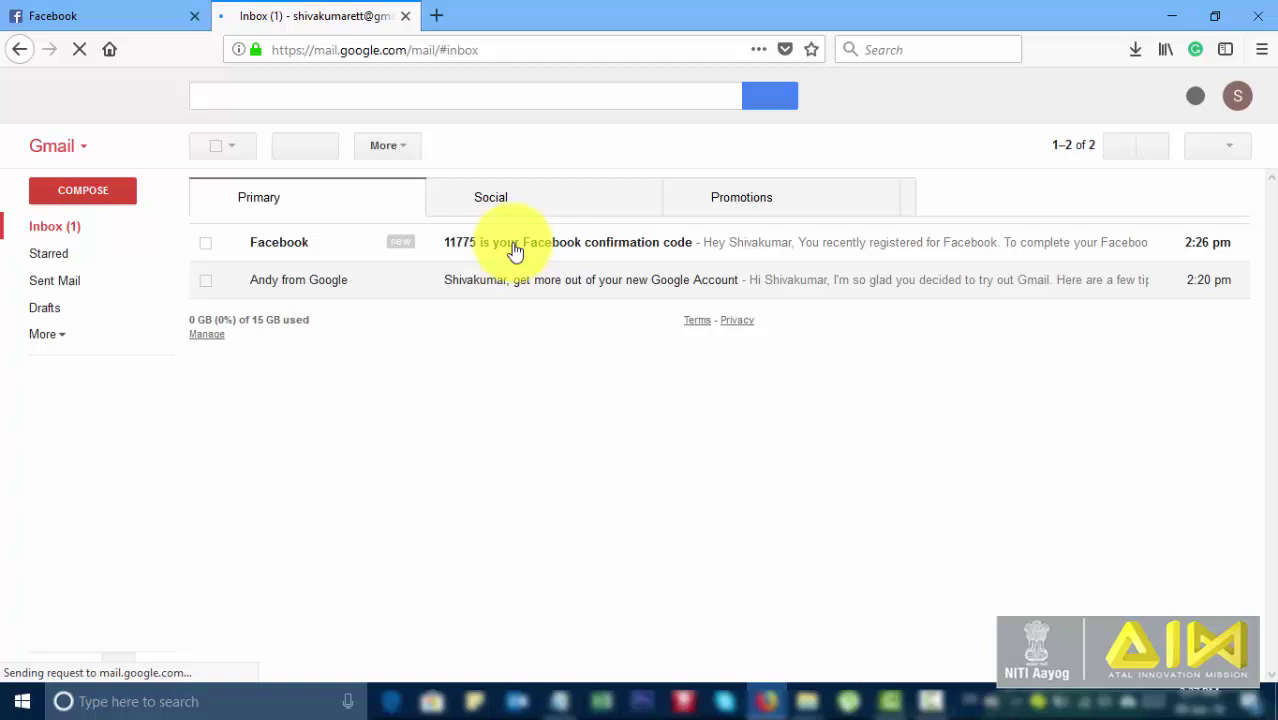
click(512, 246)
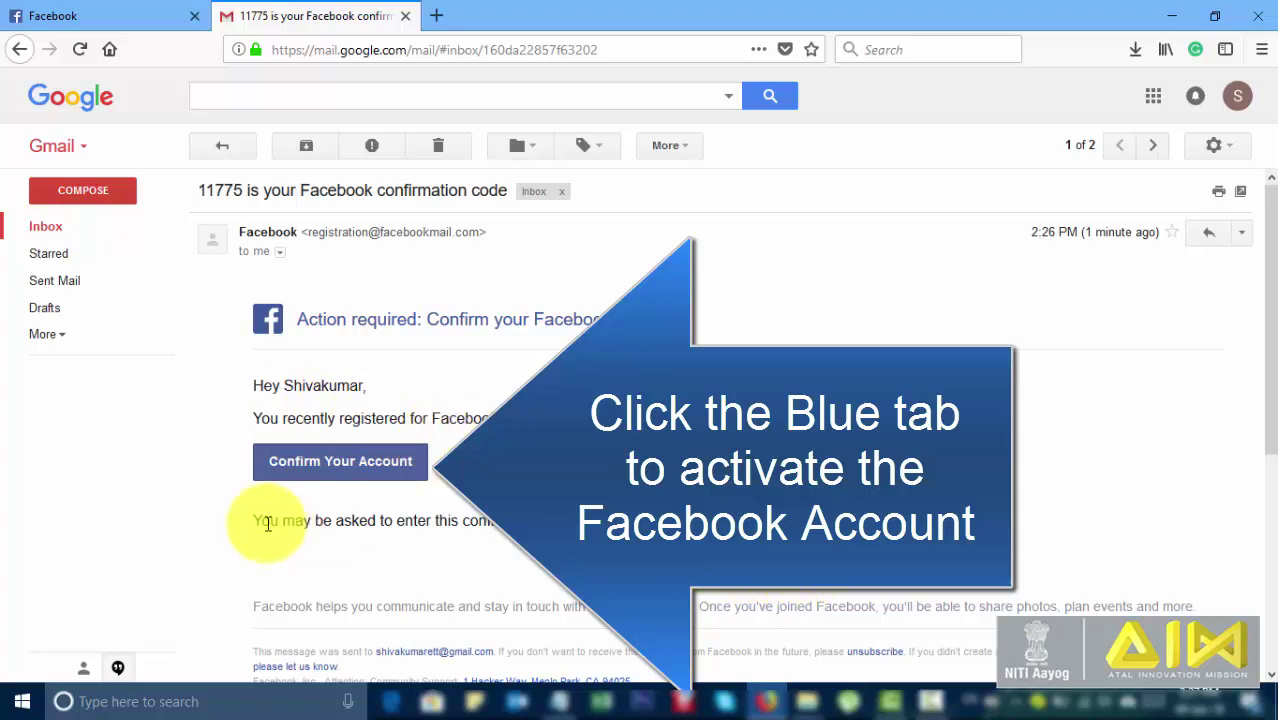
drag(243, 518, 498, 520)
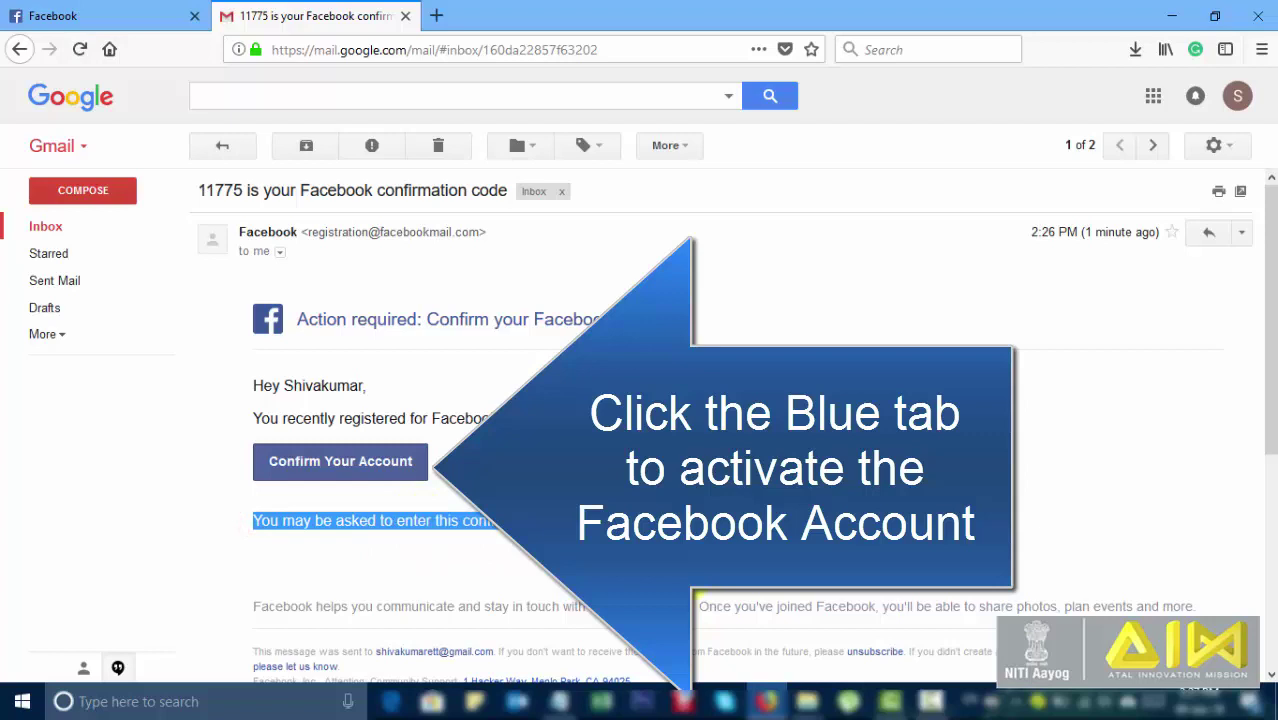
drag(722, 565, 768, 575)
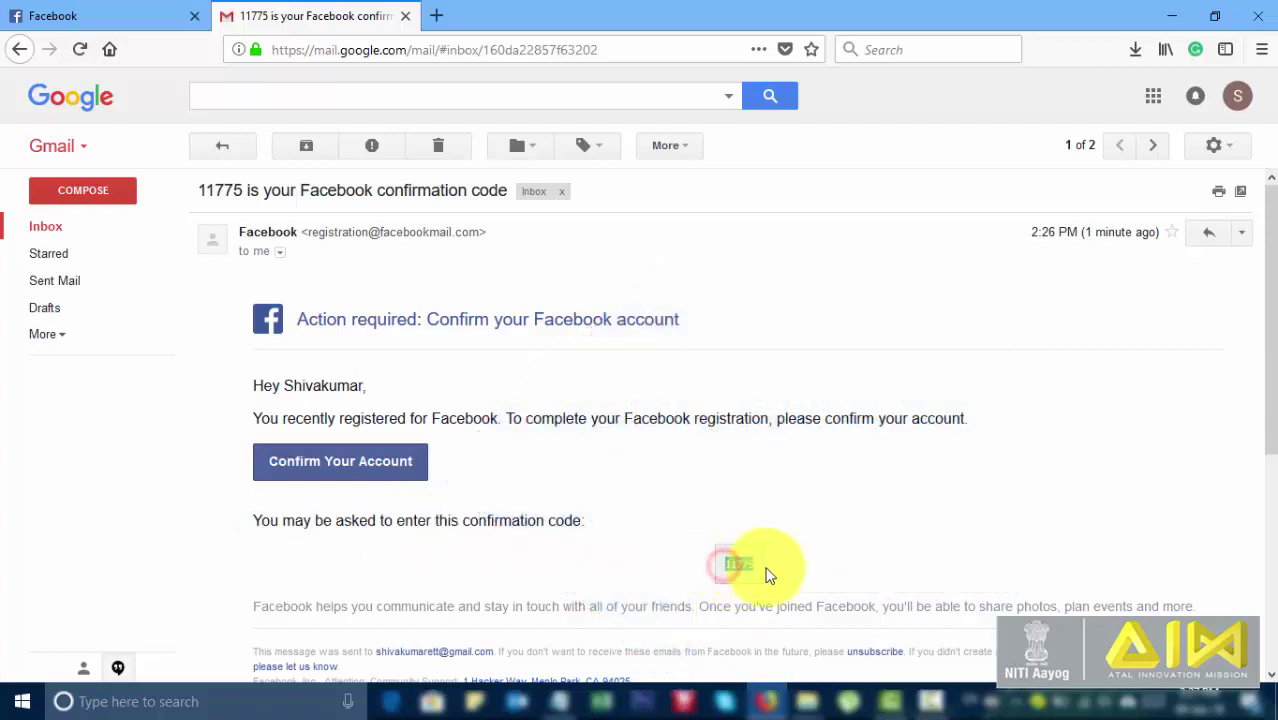
click(760, 540)
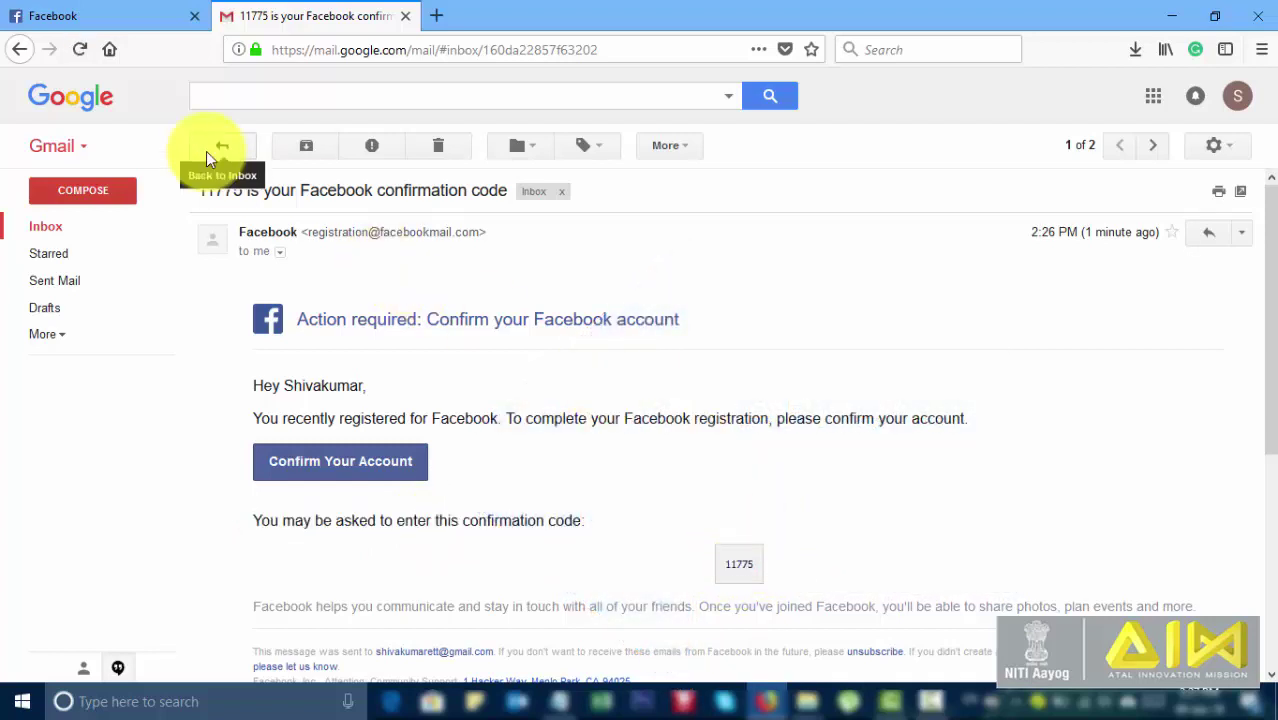
Step: Confirm the account from the Facebook tab via Connect to Gmail, then return to the Gmail tab
click(125, 20)
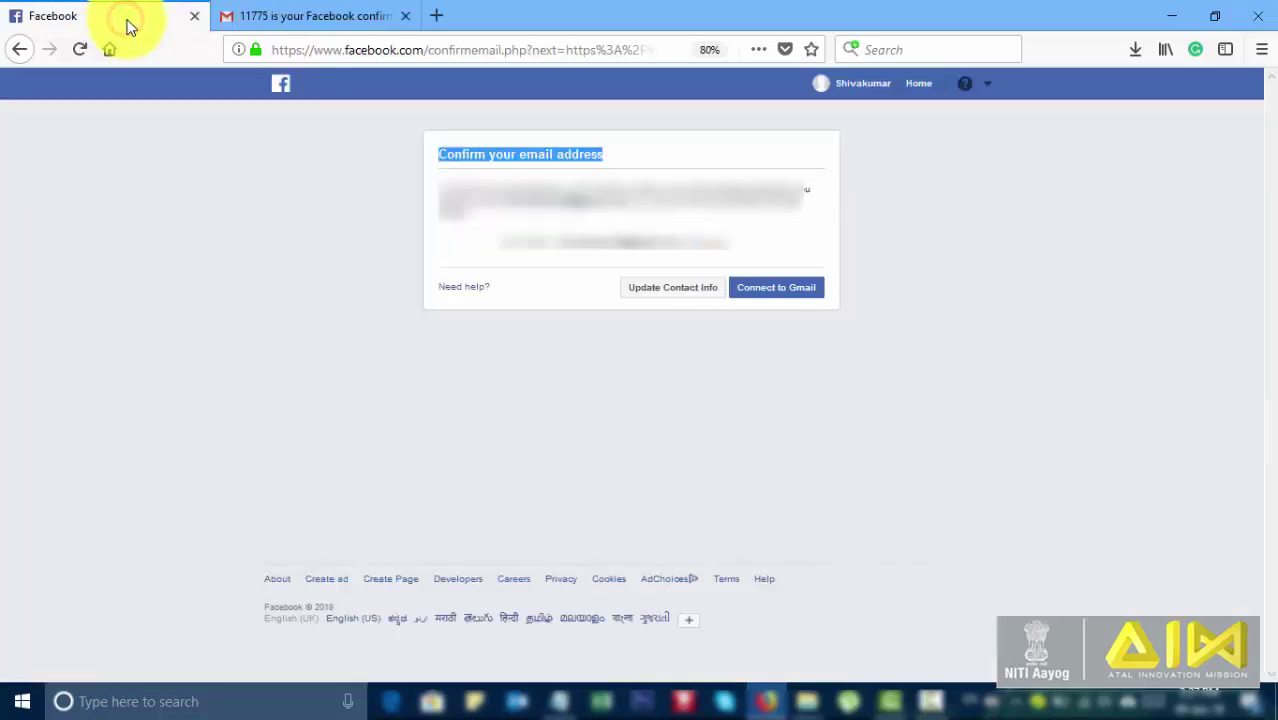
click(763, 290)
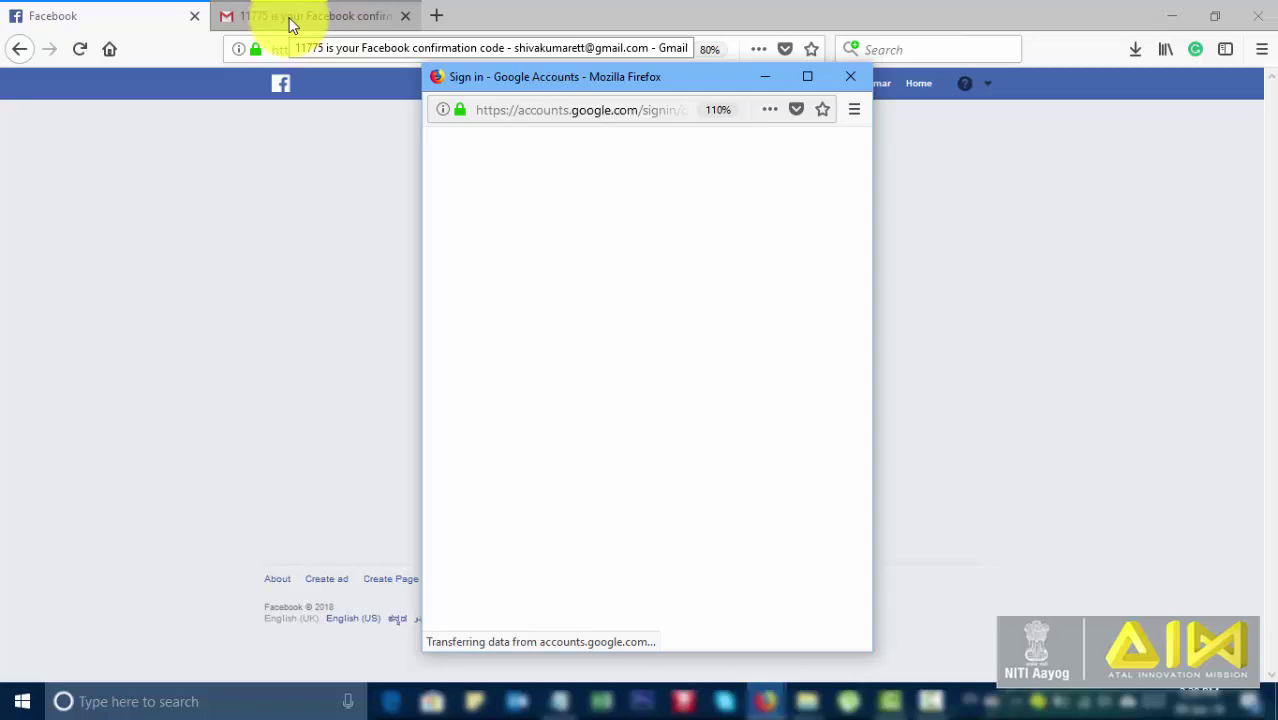
click(290, 17)
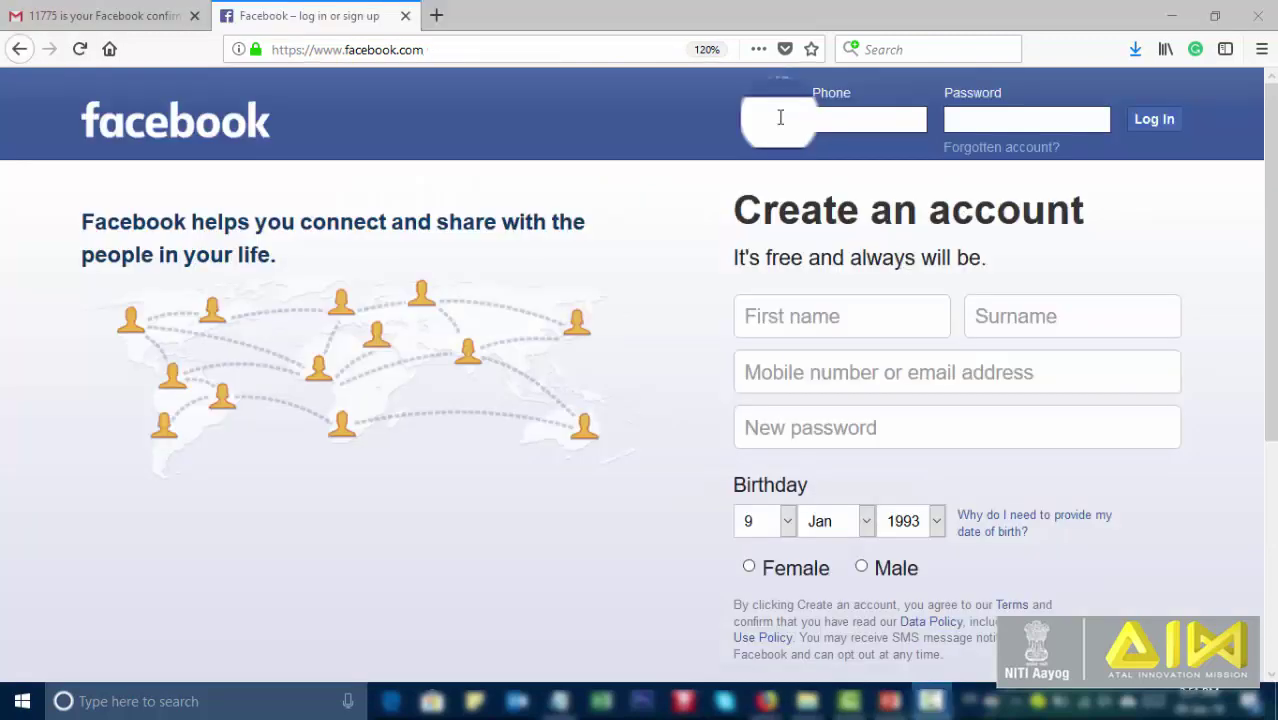
Step: Log in on facebook.com with the new account's e-mail address and password
click(779, 117)
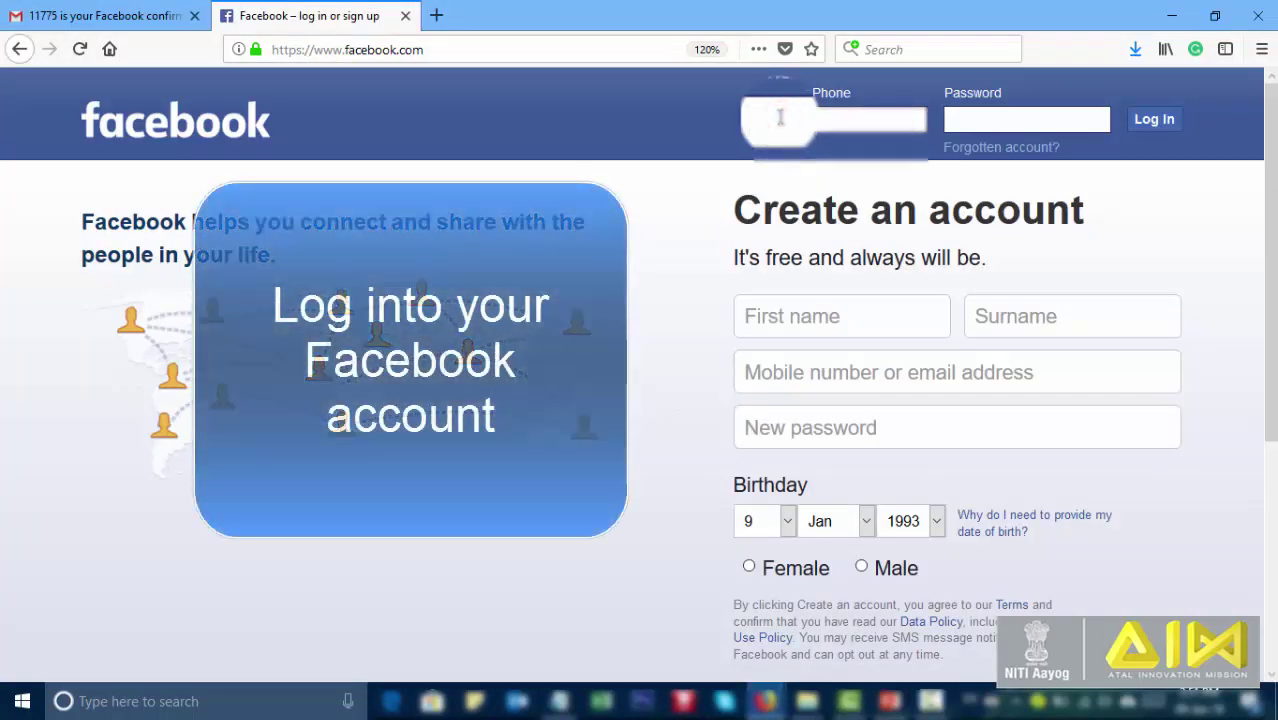
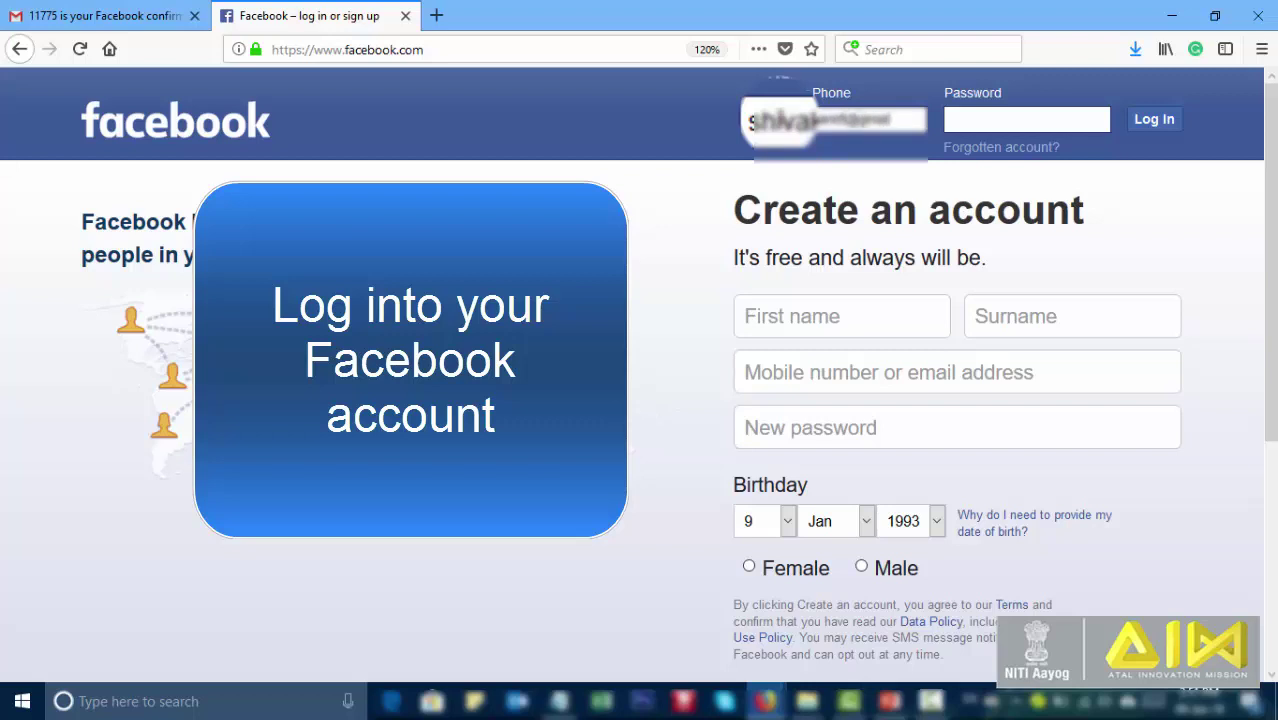
click(994, 112)
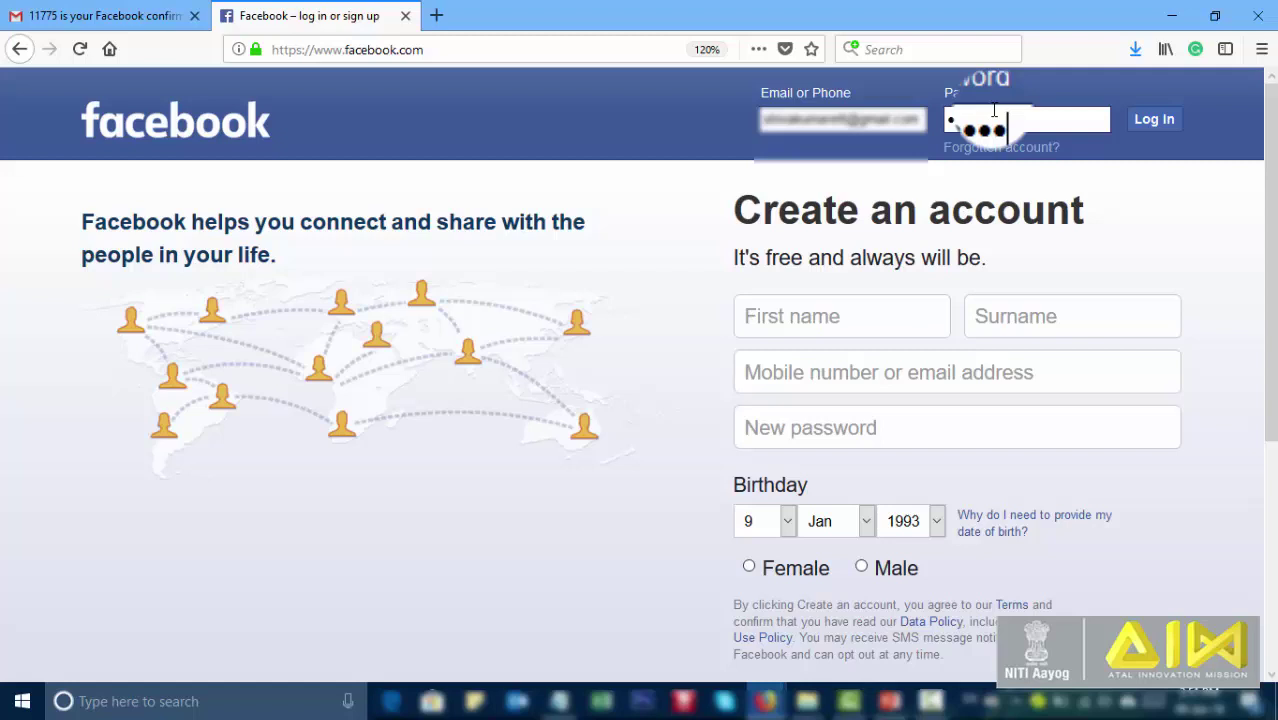
click(1154, 119)
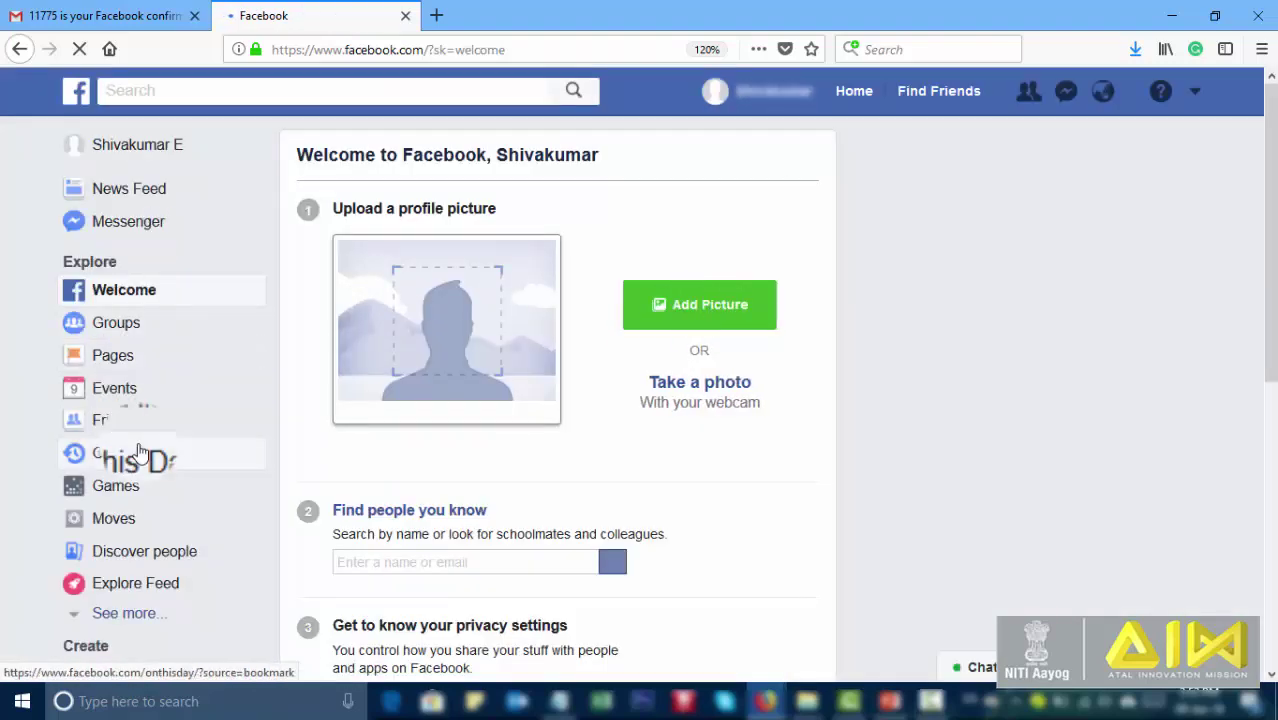
Step: Reduce the browser zoom to 110% and choose Page under Create in the sidebar
scroll(893, 448, down, 2)
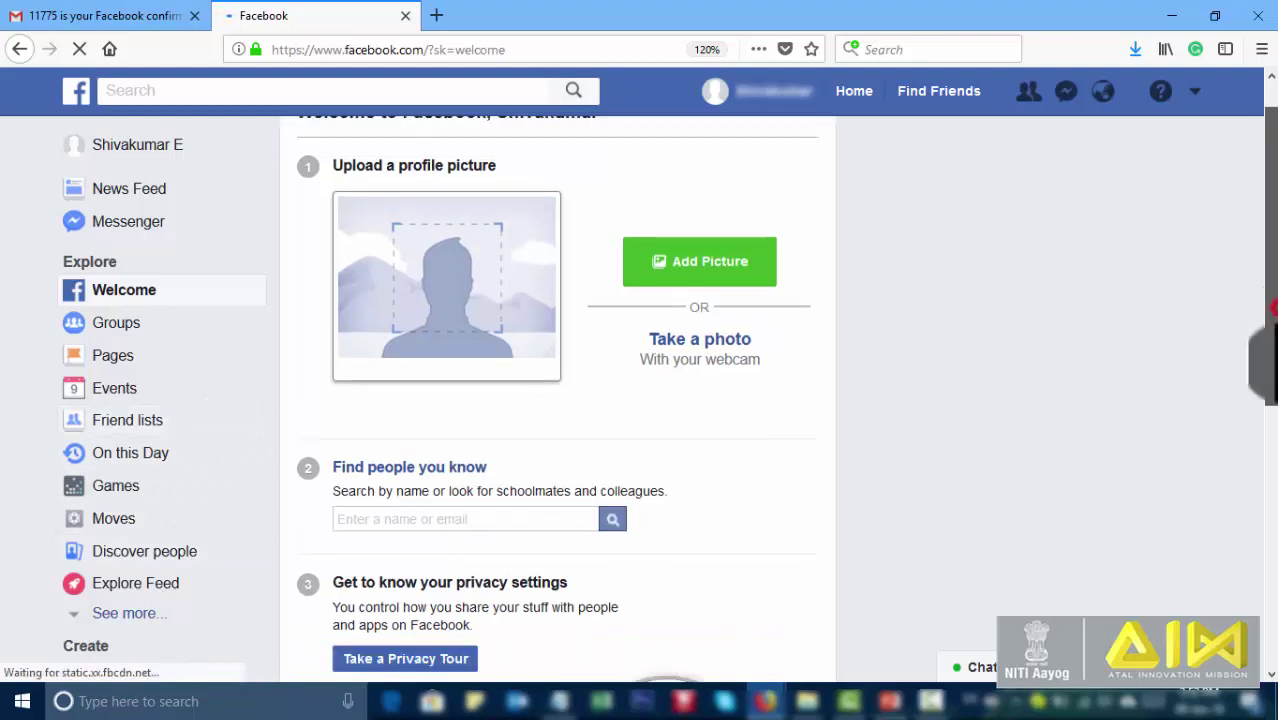
scroll(1189, 402, down, 2)
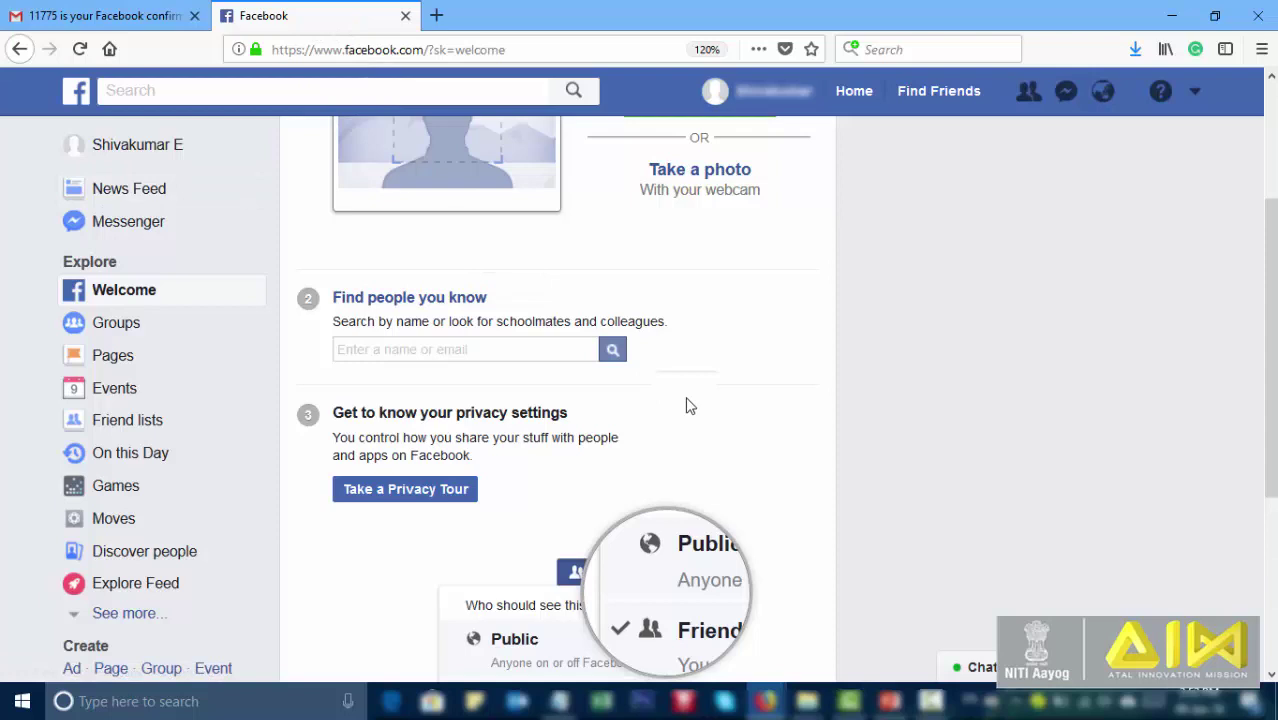
key(ctrl+minus)
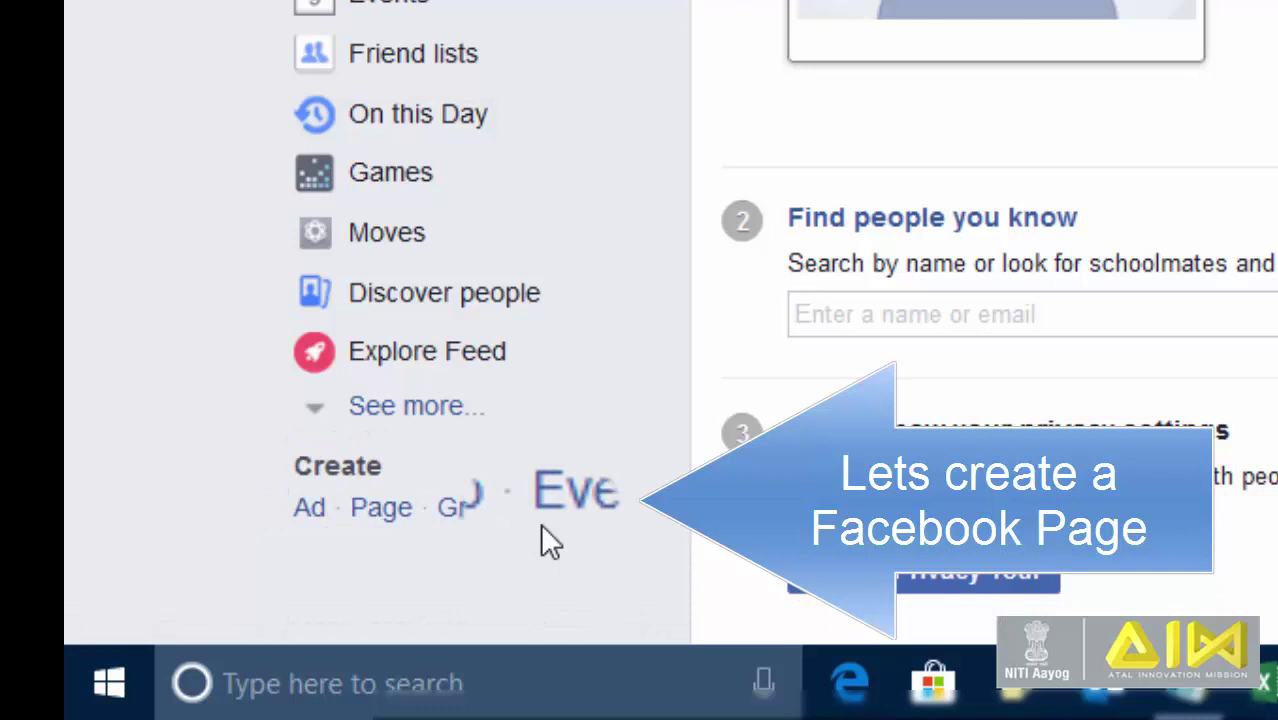
click(395, 520)
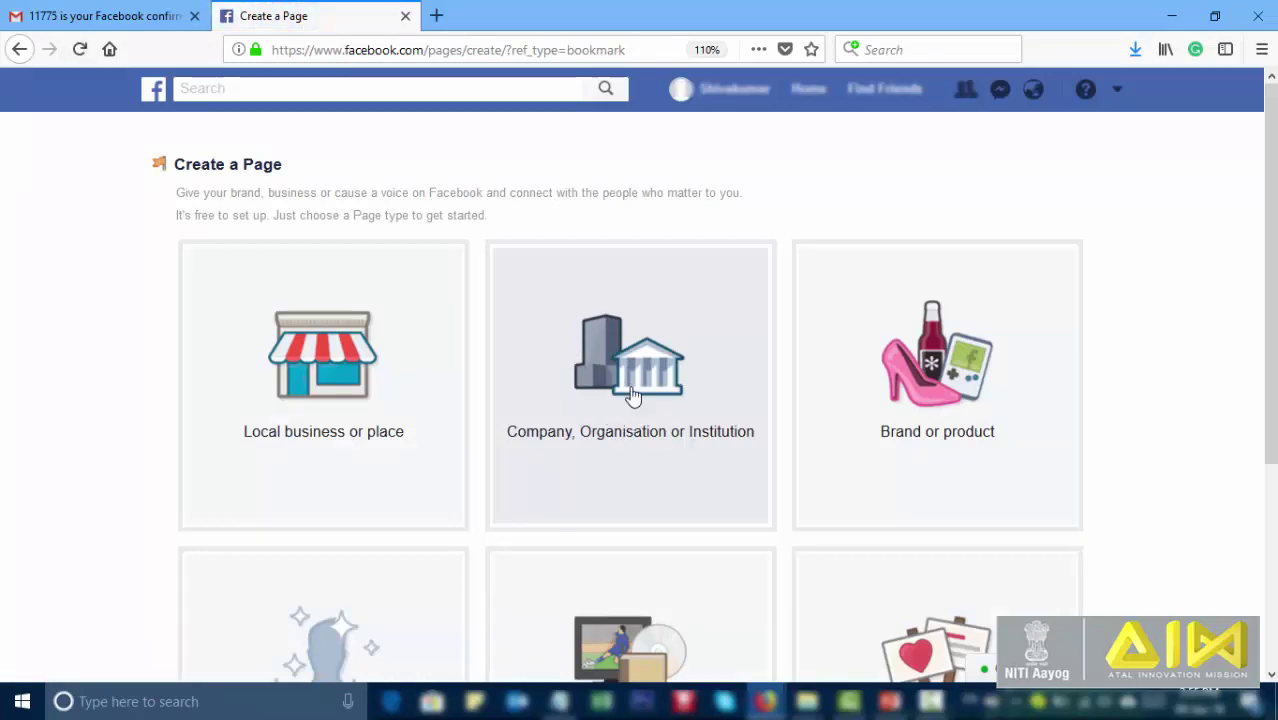
Step: Create an institution page in the High School category named 'BBMP Boys high school Tasker Town Bengaluru'
scroll(1274, 330, down, 1)
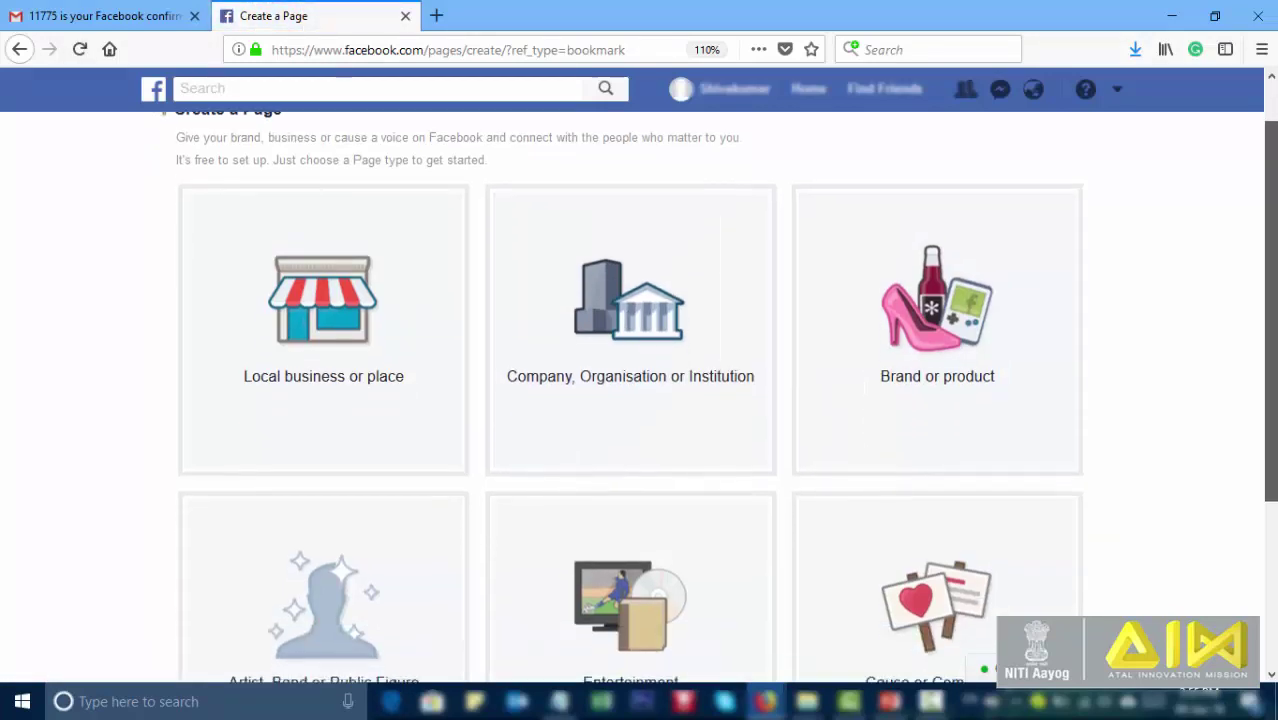
click(662, 350)
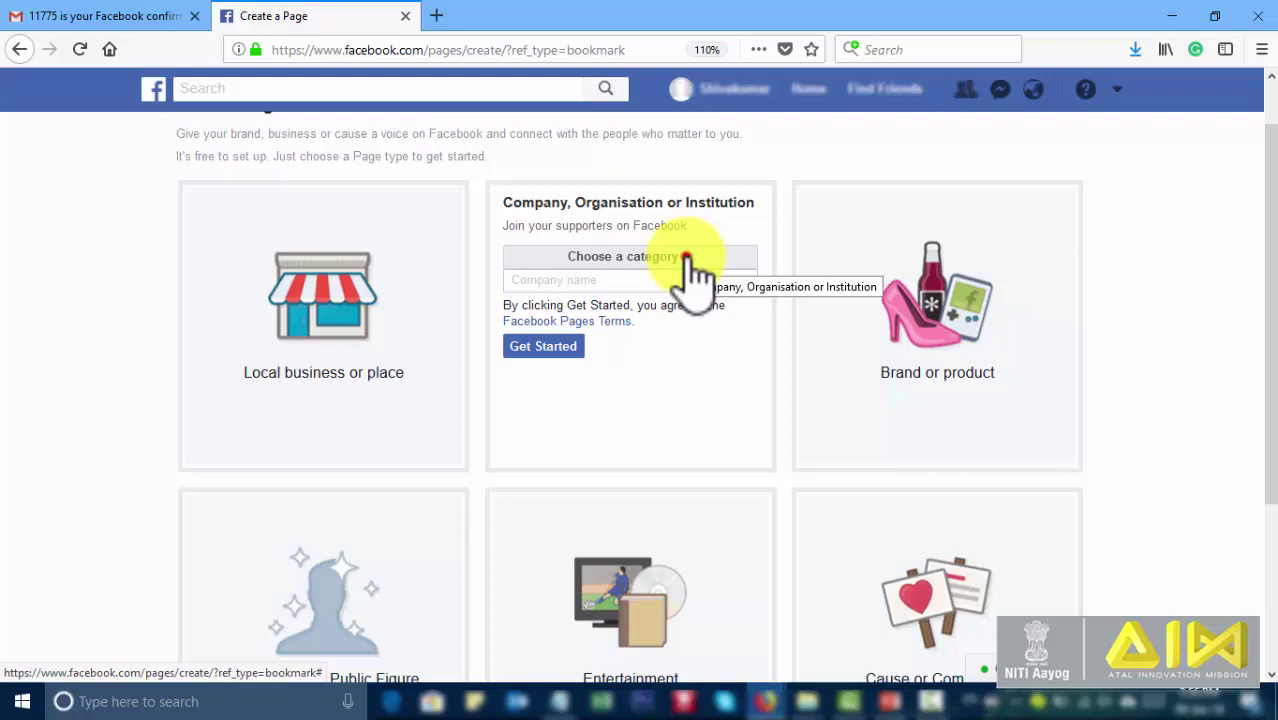
click(688, 258)
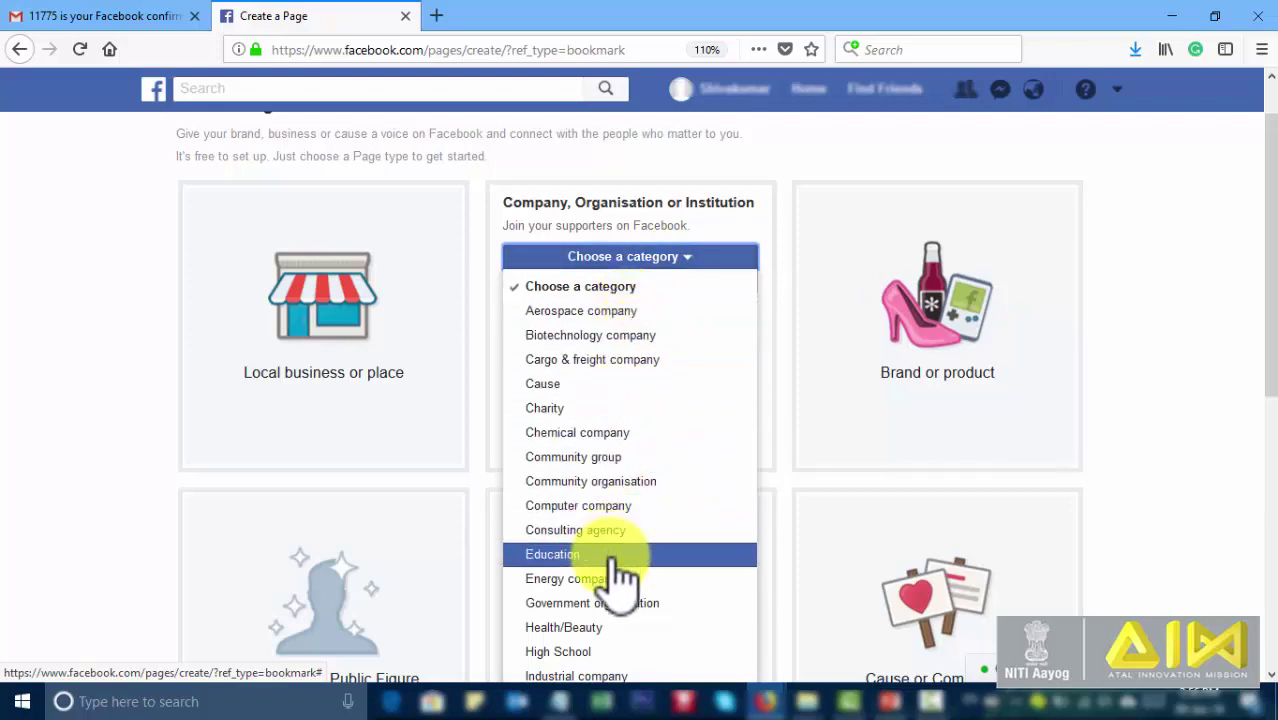
click(588, 652)
click(610, 284)
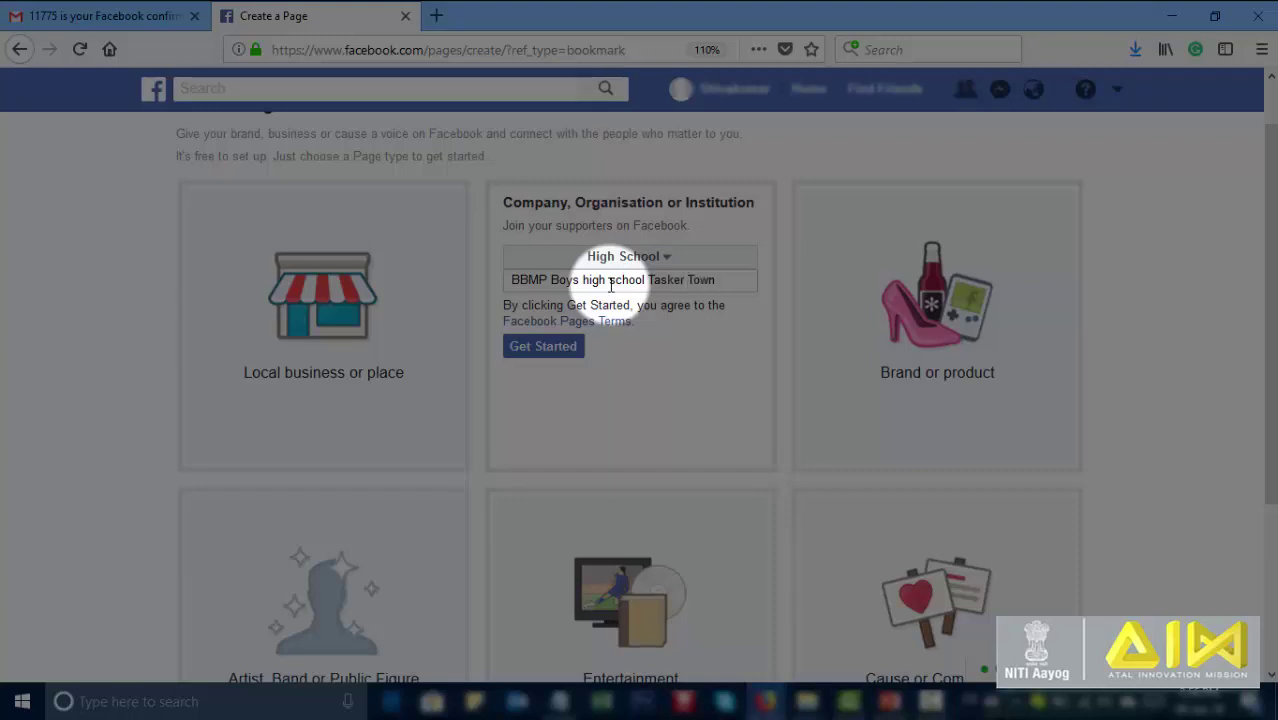
text(luru)
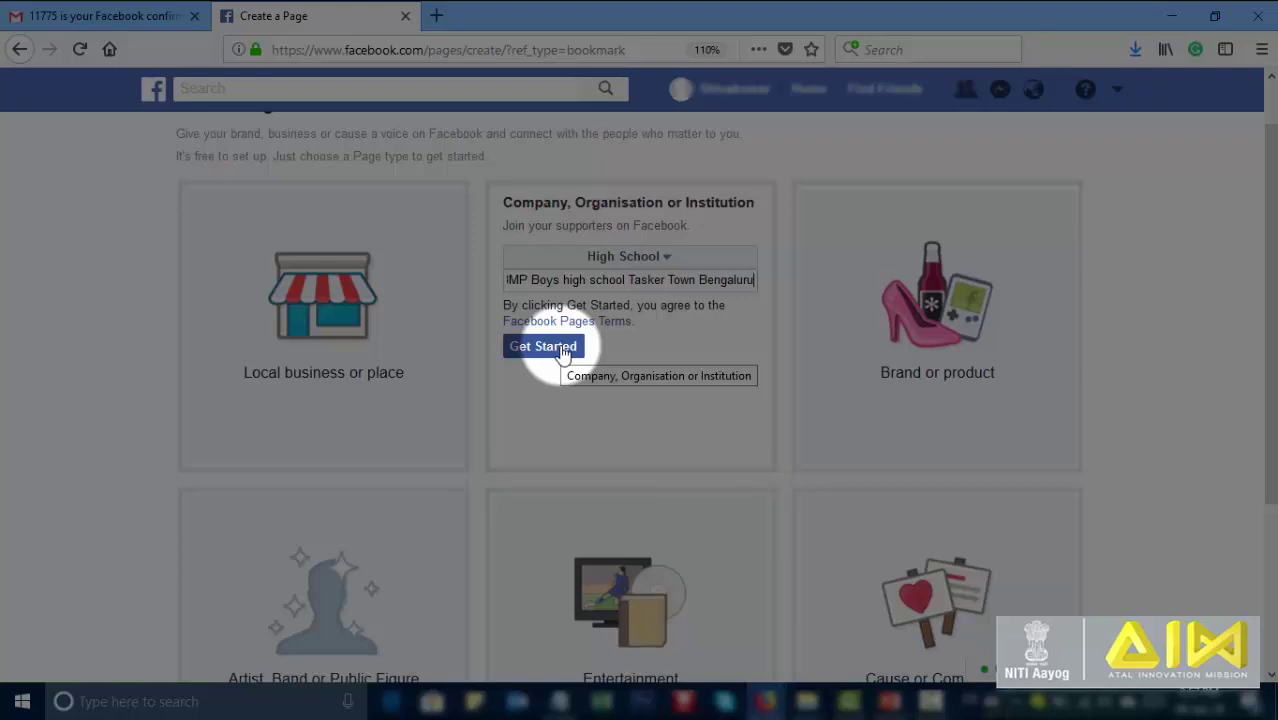
click(563, 348)
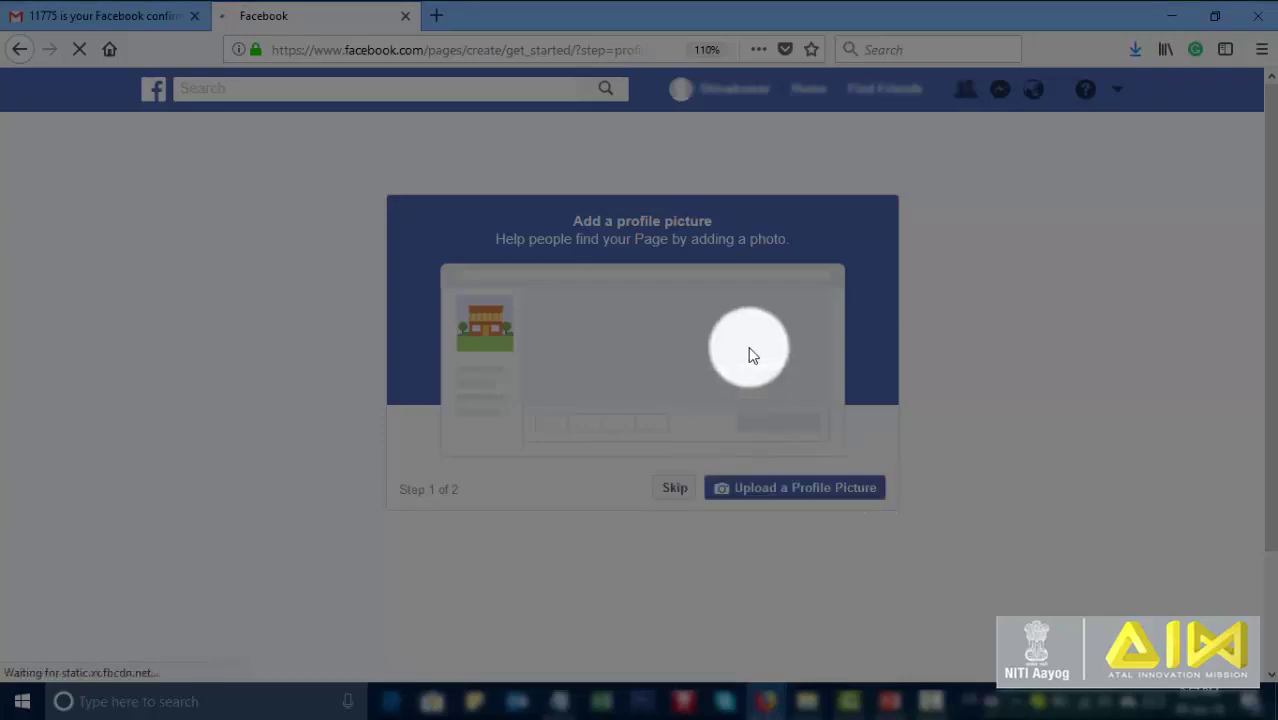
click(826, 494)
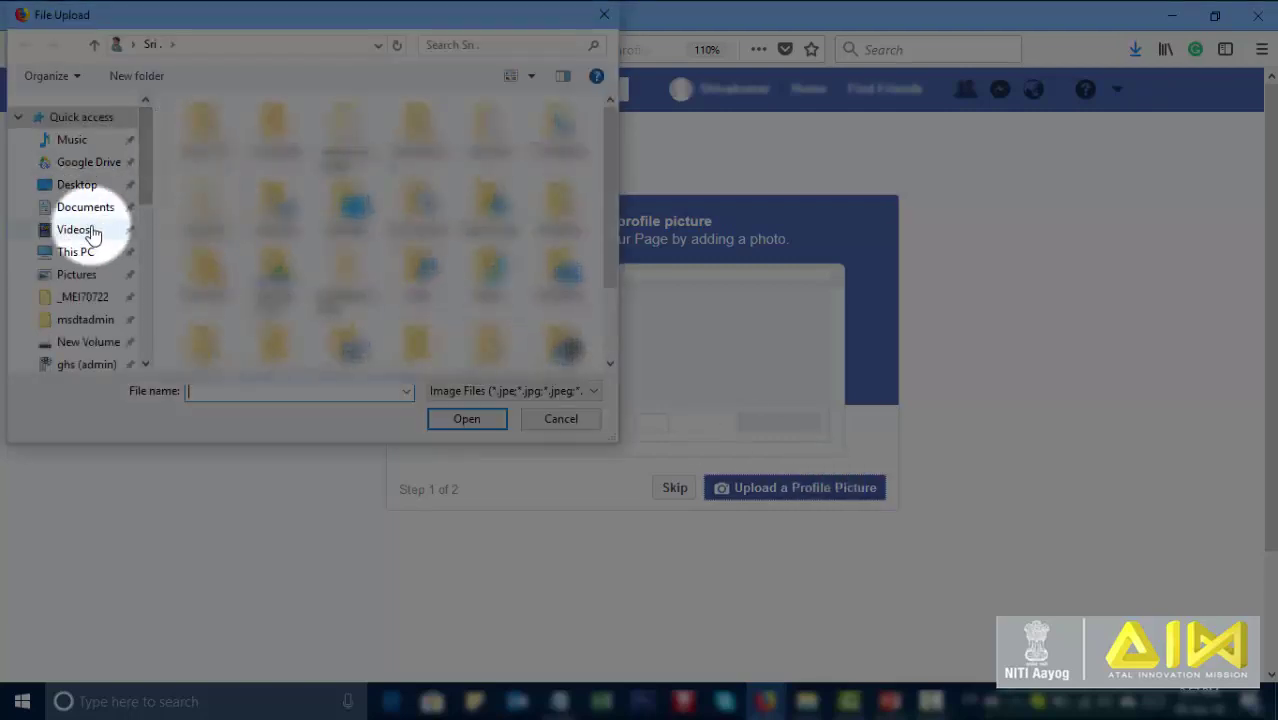
click(84, 276)
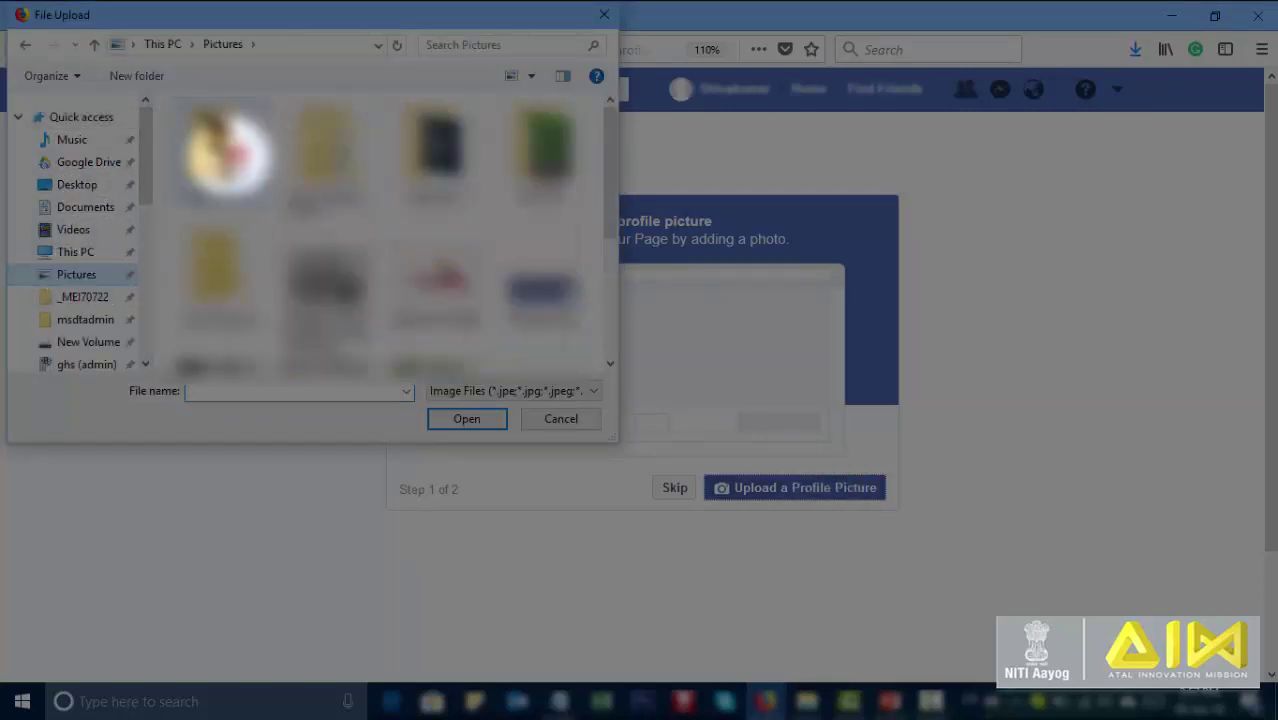
click(224, 152)
double_click(224, 152)
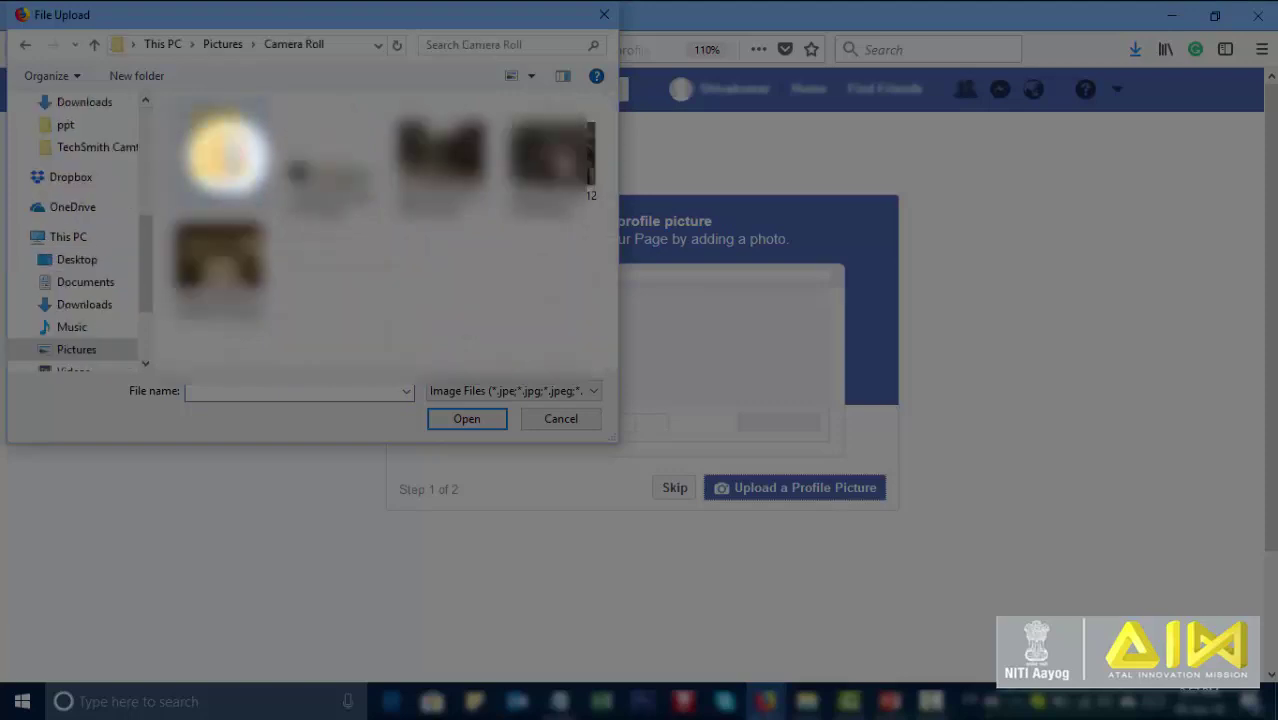
double_click(224, 152)
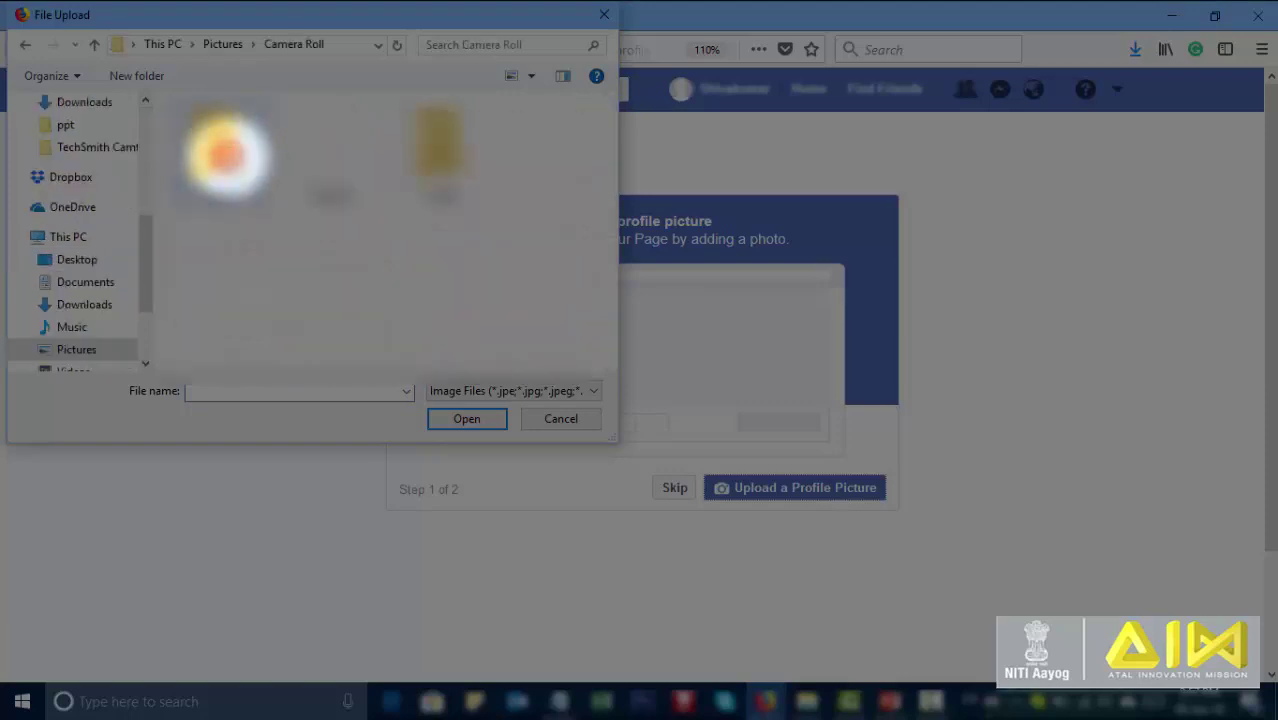
click(23, 44)
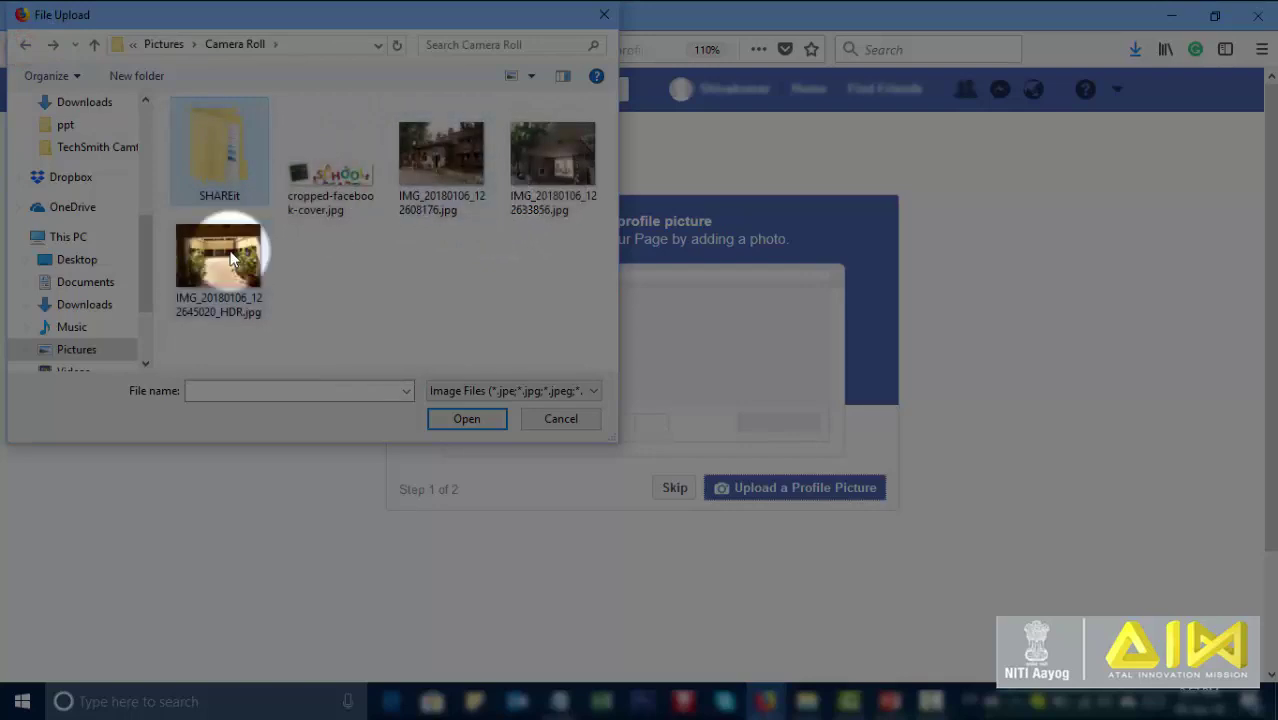
click(445, 150)
click(463, 419)
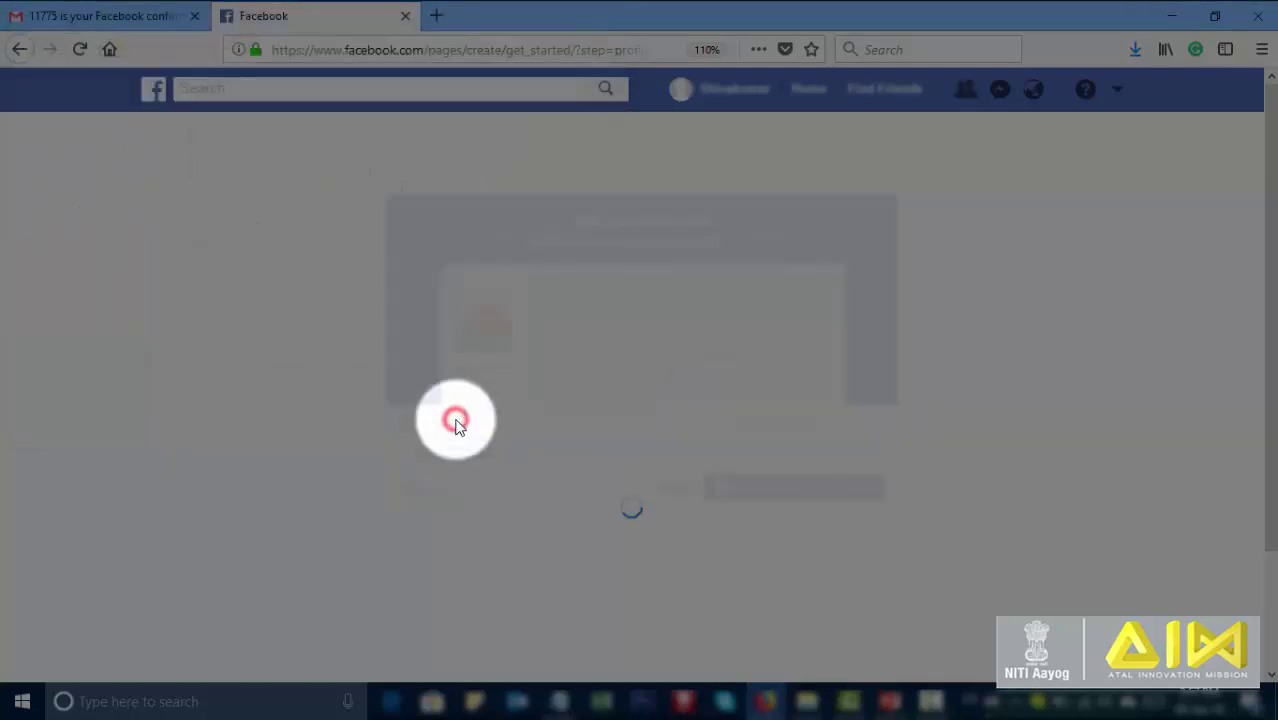
click(810, 487)
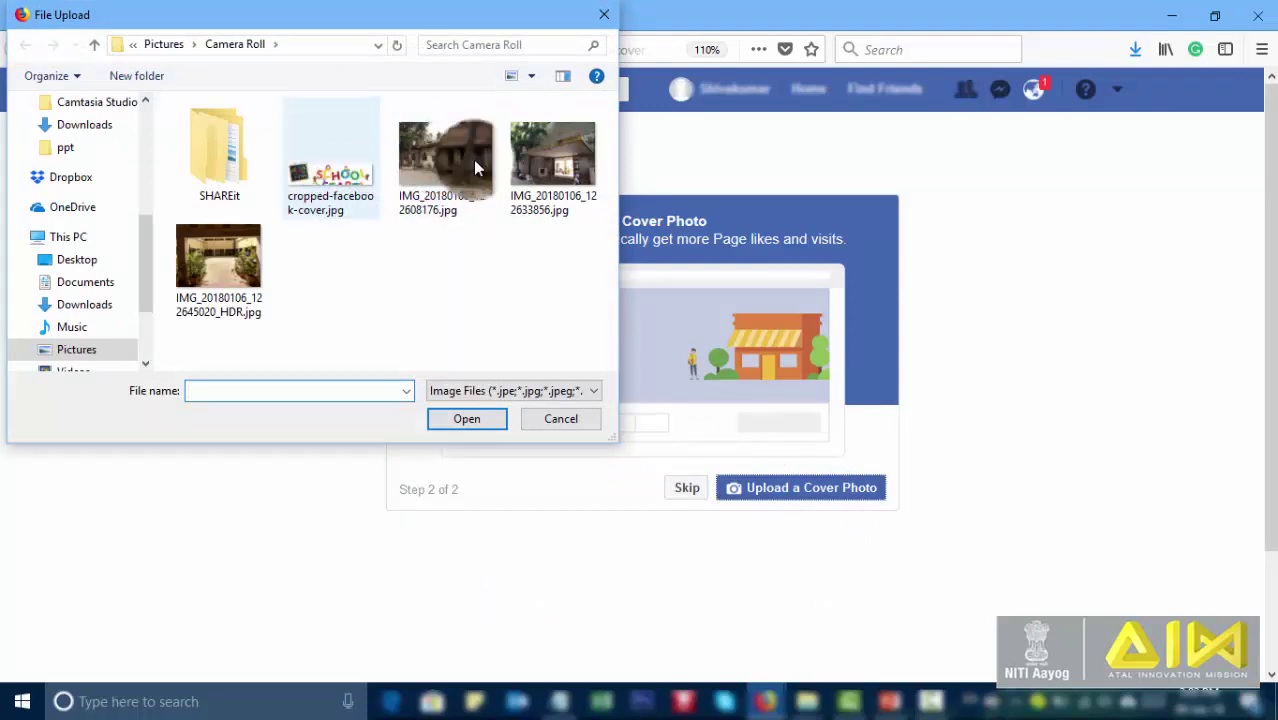
Step: Use a second Camera Roll school photo as the Page's cover photo
click(553, 155)
click(490, 424)
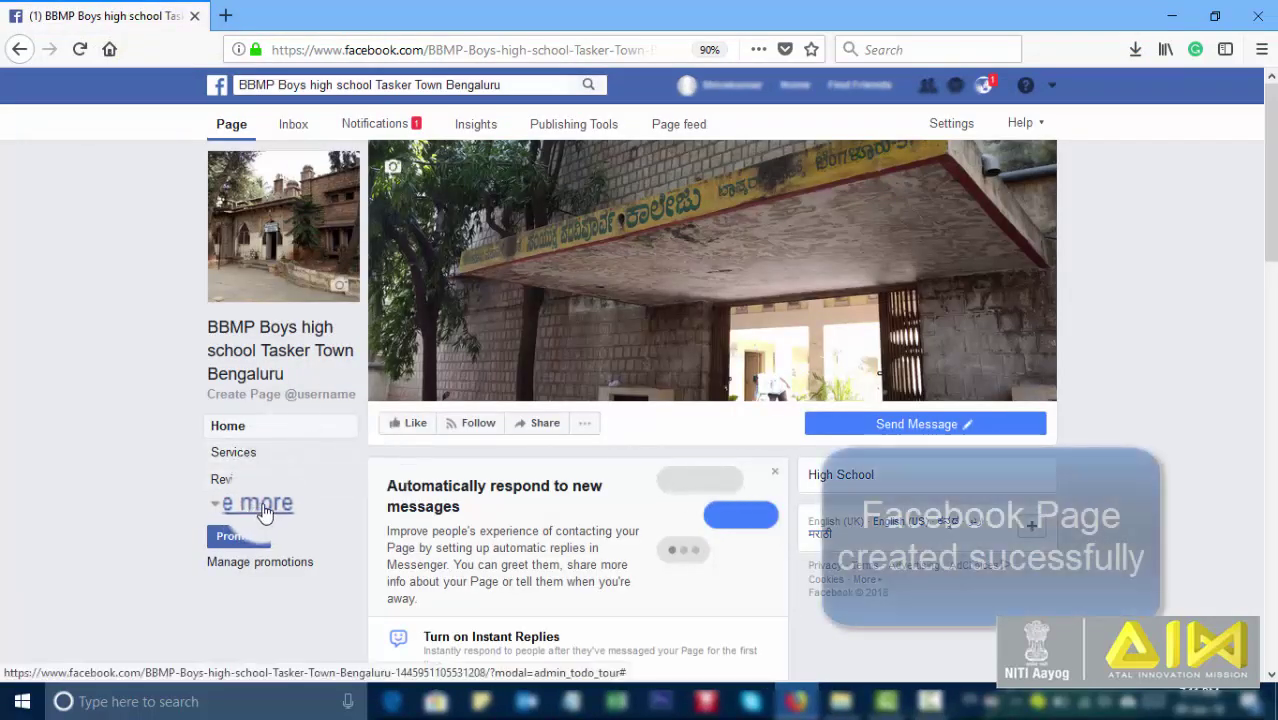
Step: Expand the Page sidebar with See more to list all sections, including About
click(264, 508)
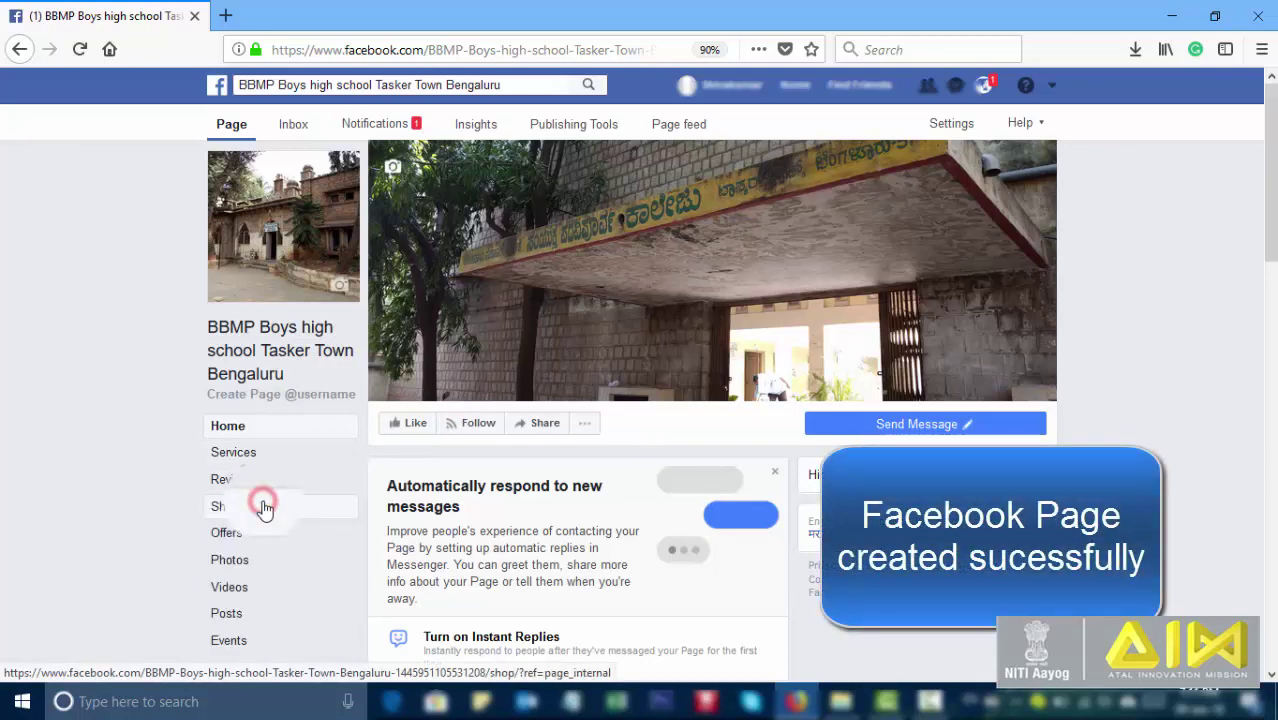
scroll(1272, 250, down, 2)
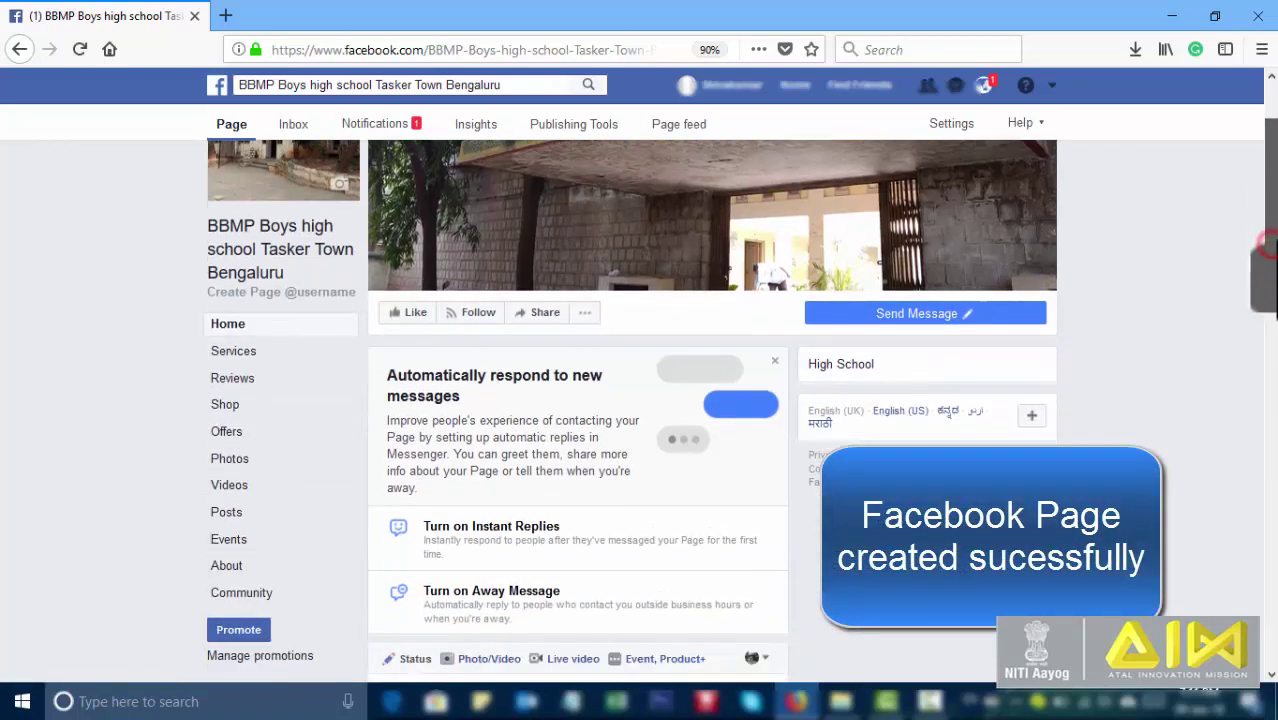
scroll(265, 441, down, 1)
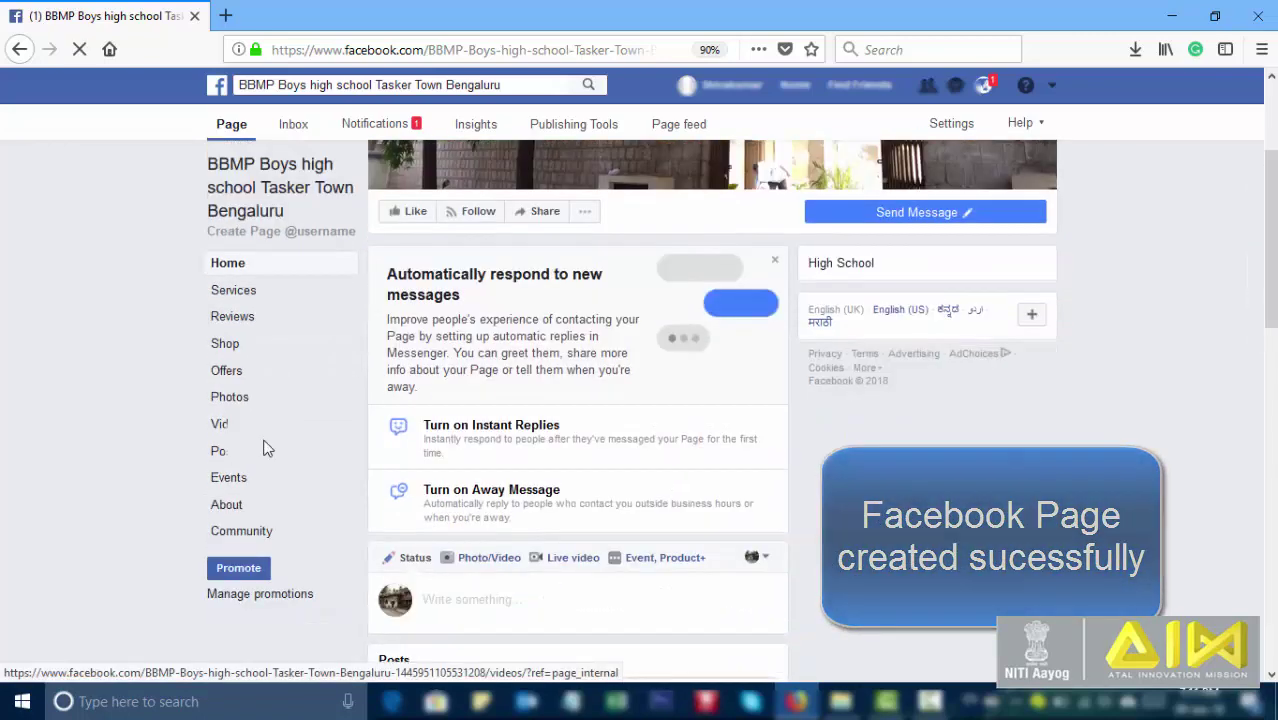
click(237, 512)
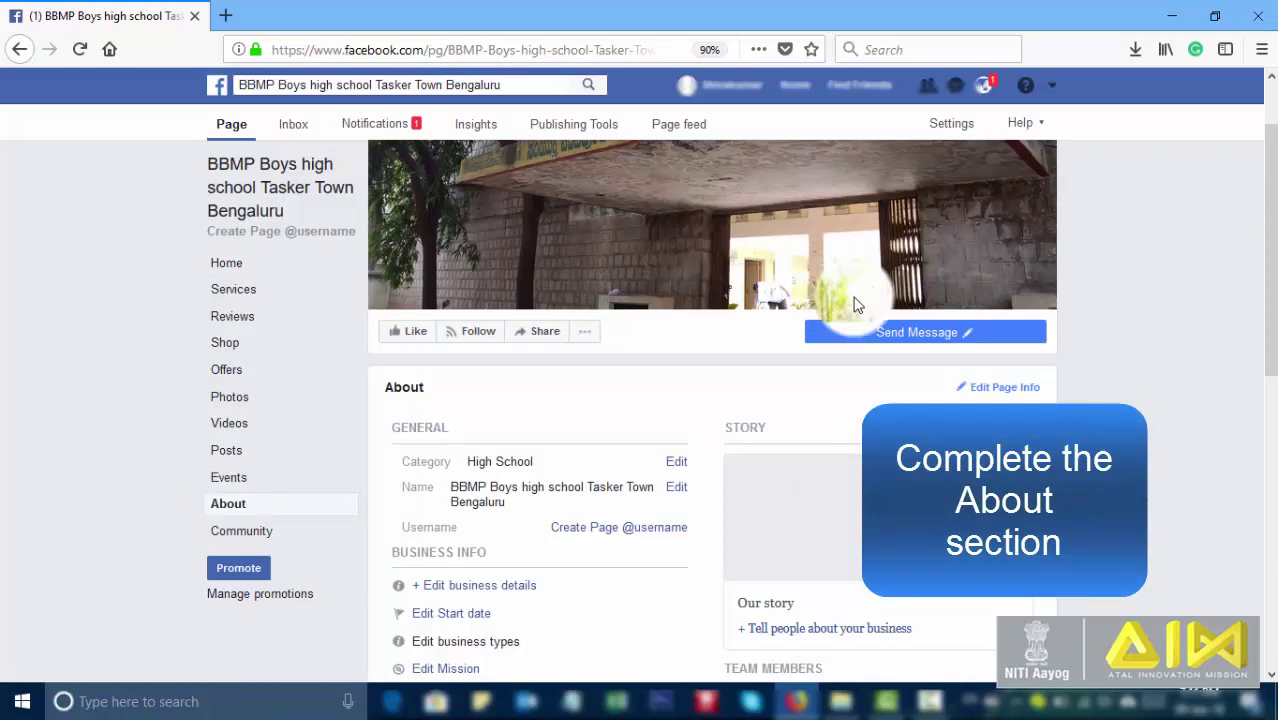
scroll(1270, 192, down, 2)
drag(1270, 255, 1270, 403)
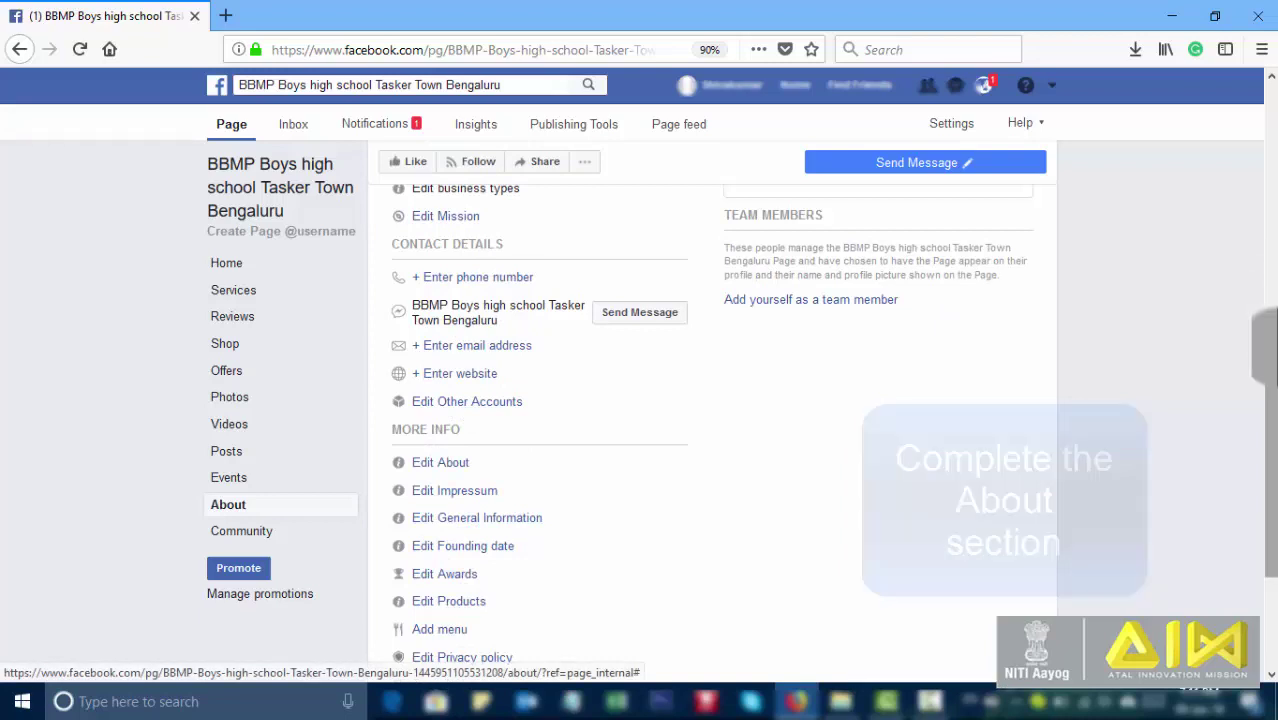
drag(1268, 370, 1265, 120)
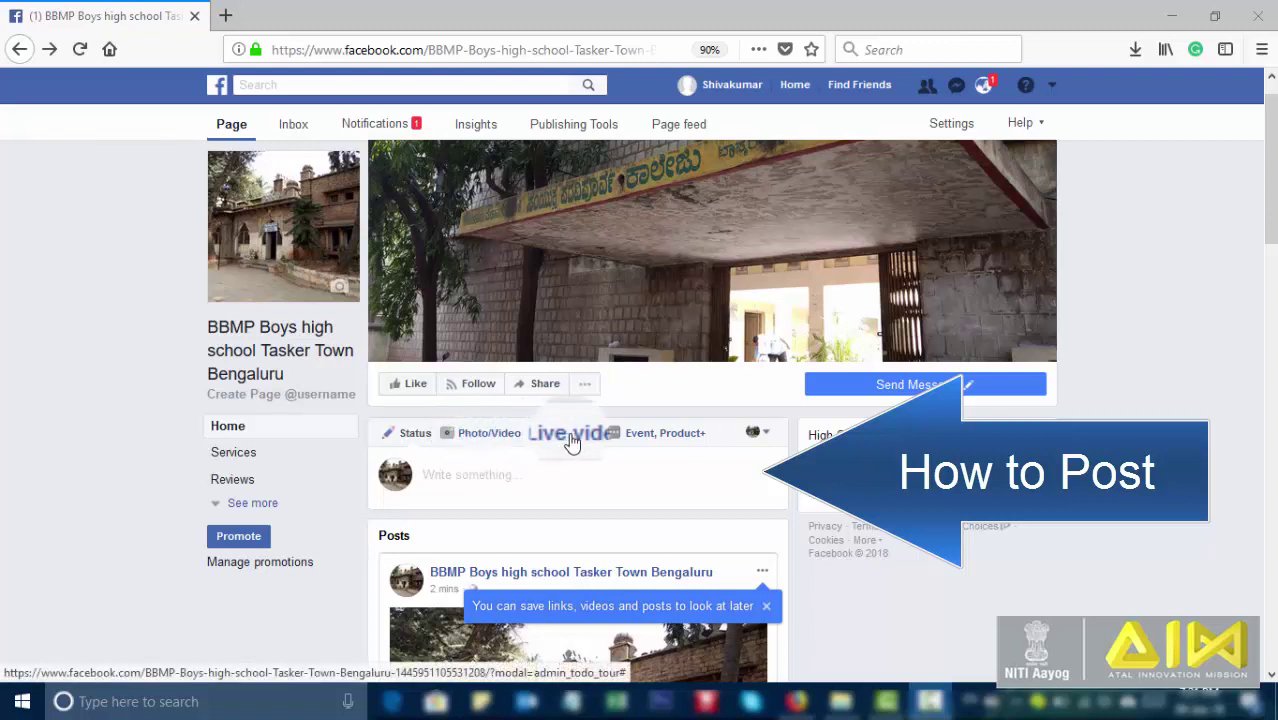
Step: Start a Photo/Video post on the school Page to show the photo post options
click(503, 438)
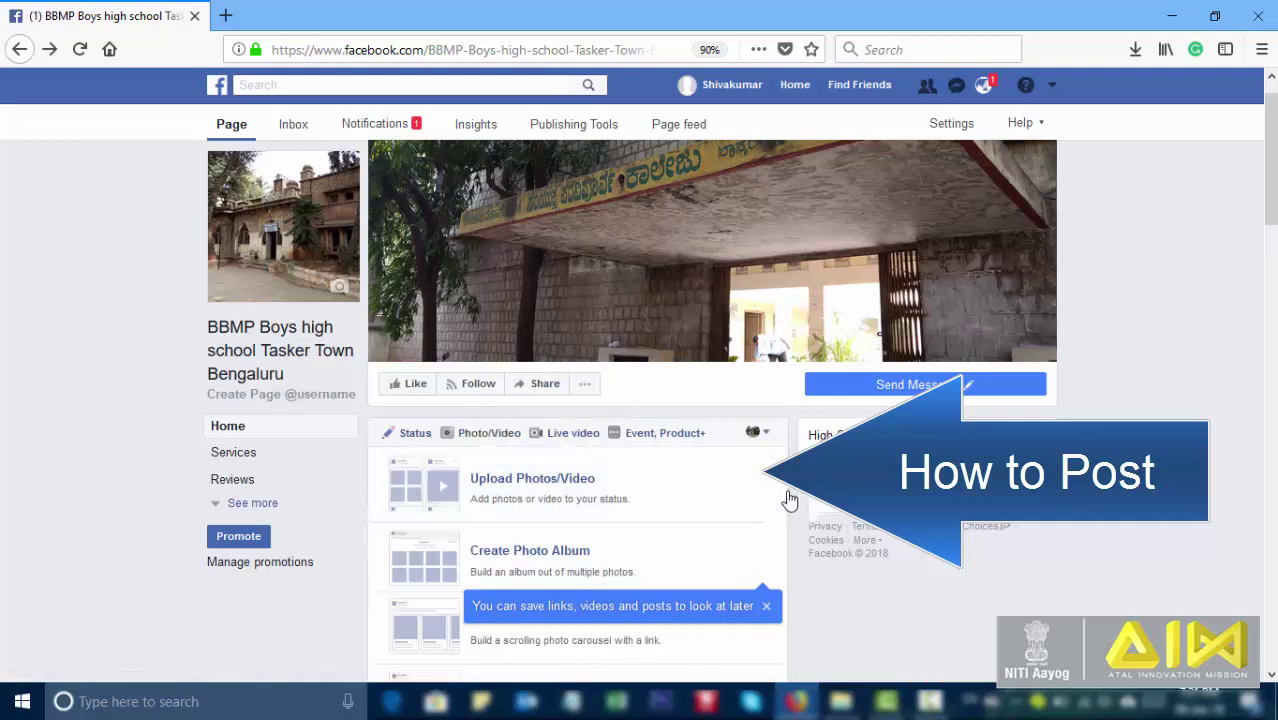
scroll(1263, 250, down, 4)
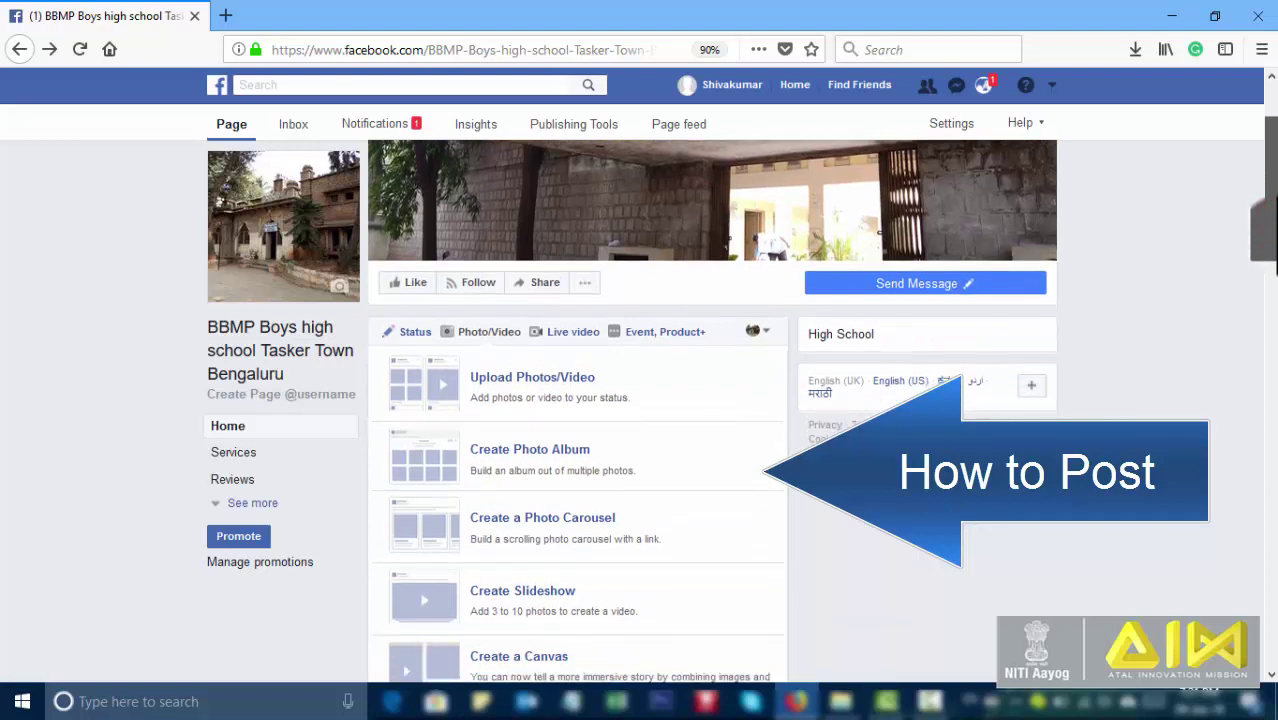
scroll(1263, 250, down, 1)
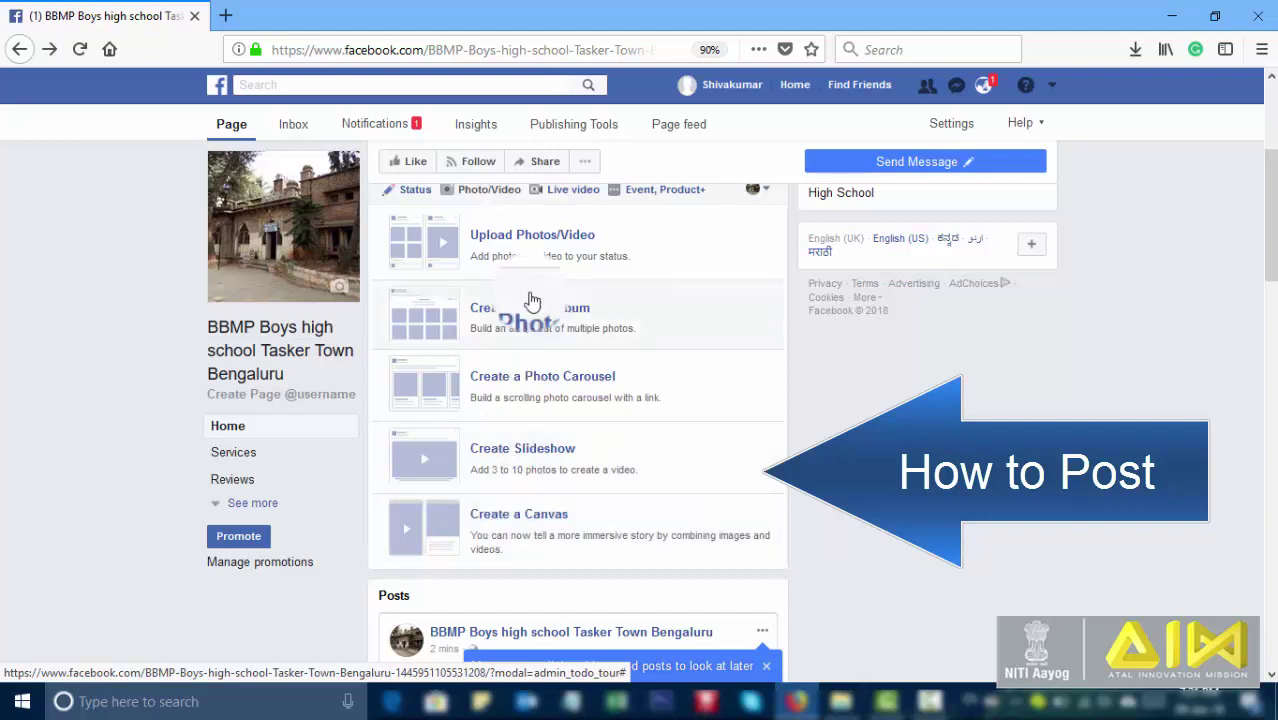
Step: Attach cropped-facebook-cover.jpg from Camera Roll to a new Page post
click(511, 235)
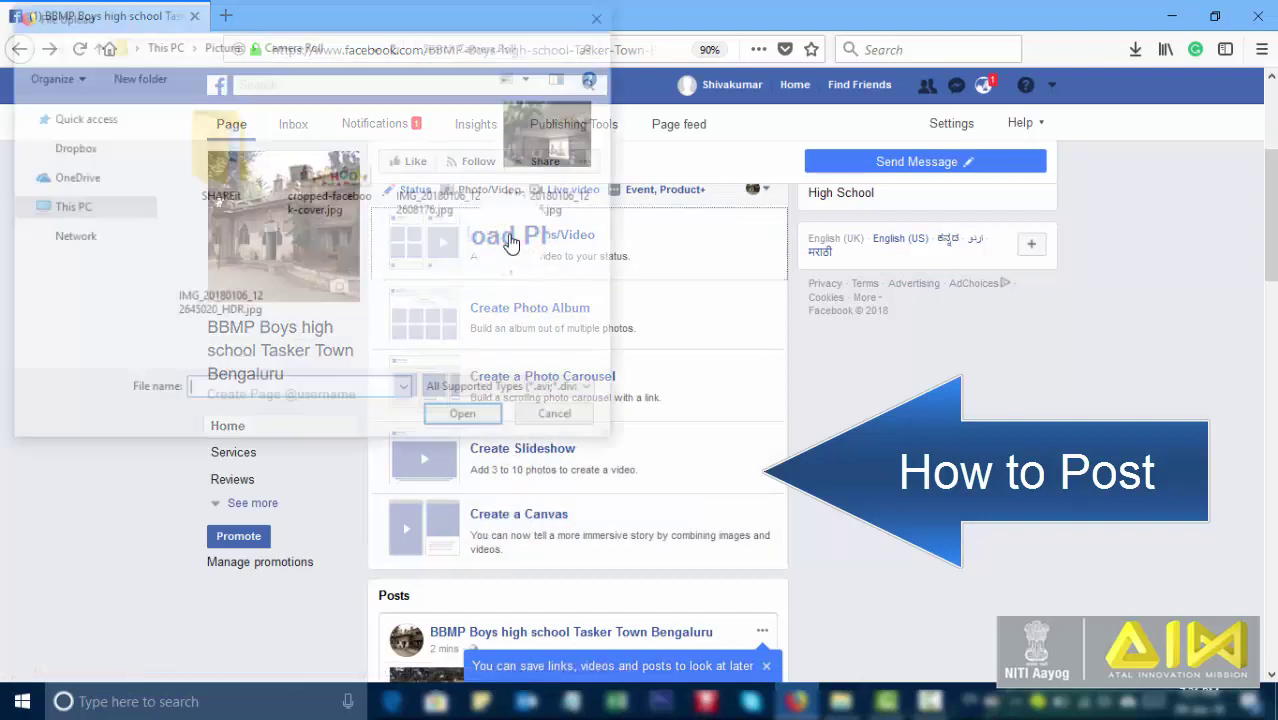
click(335, 170)
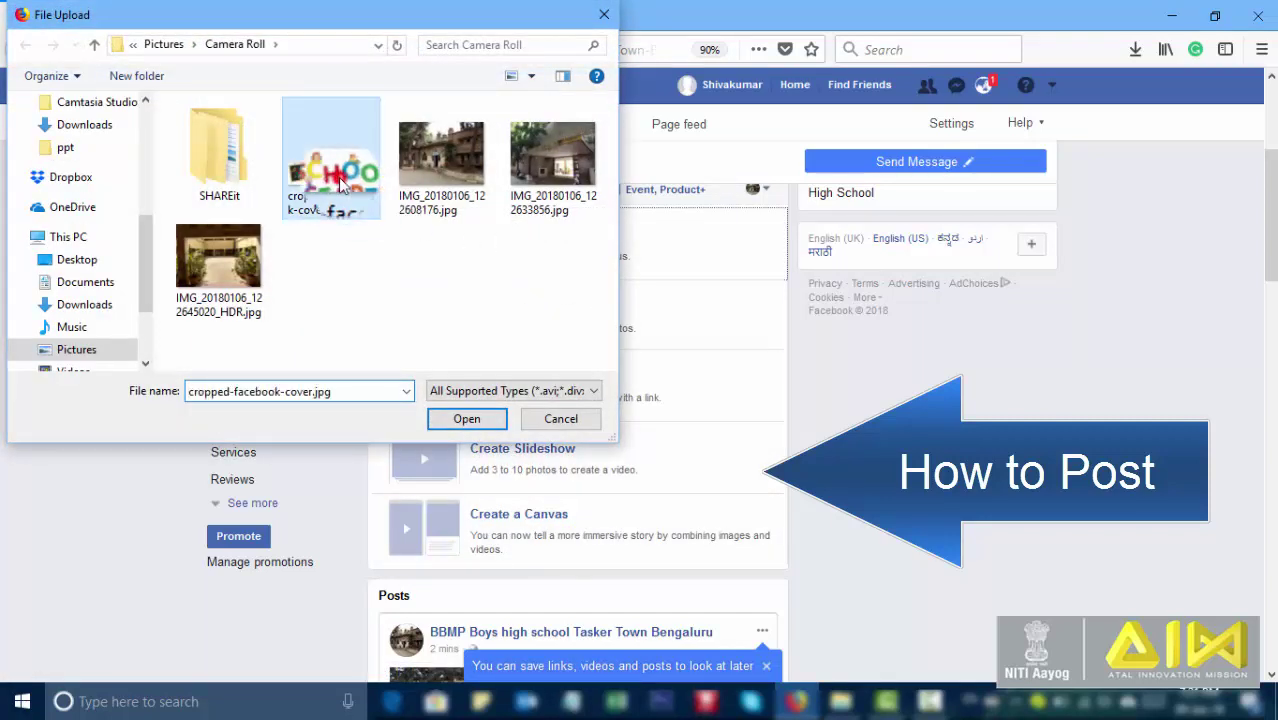
click(472, 420)
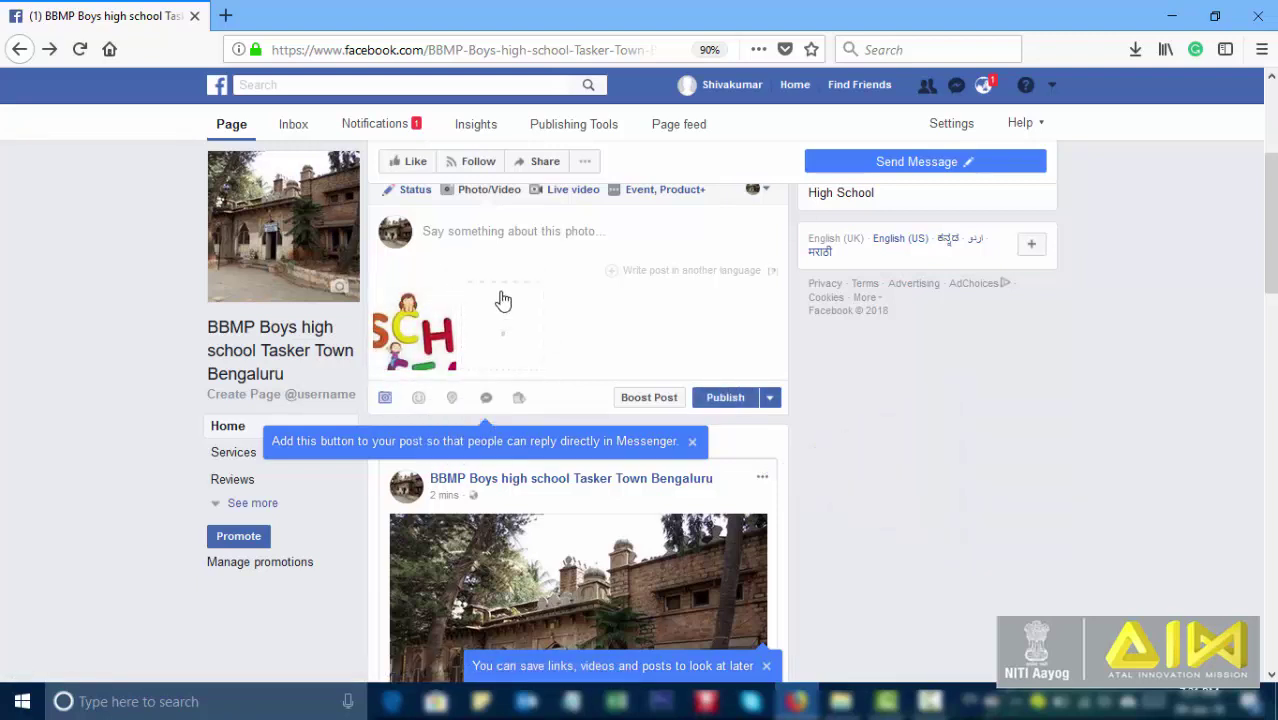
Step: Publish the photo with the caption 'Welcome to BBMP Boys Highschool Tasker town'
click(446, 235)
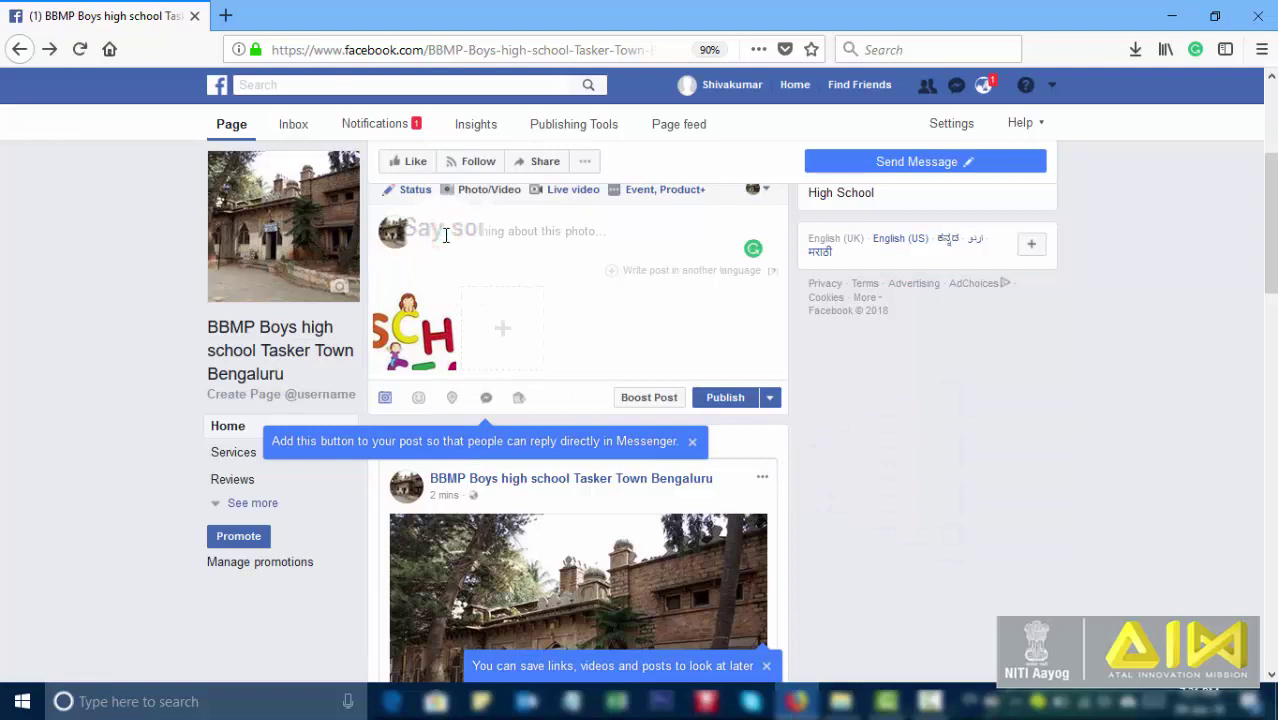
text(Welcome to BBMP Boys)
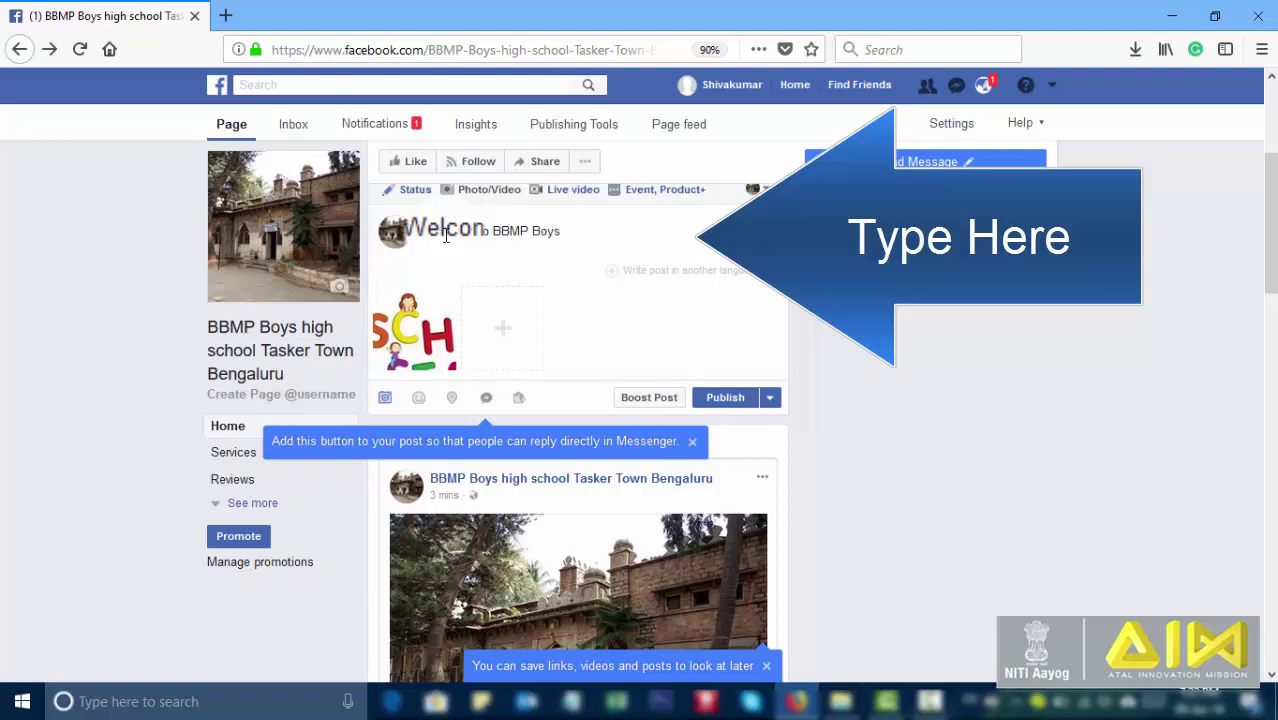
text(Highschool Tasker town)
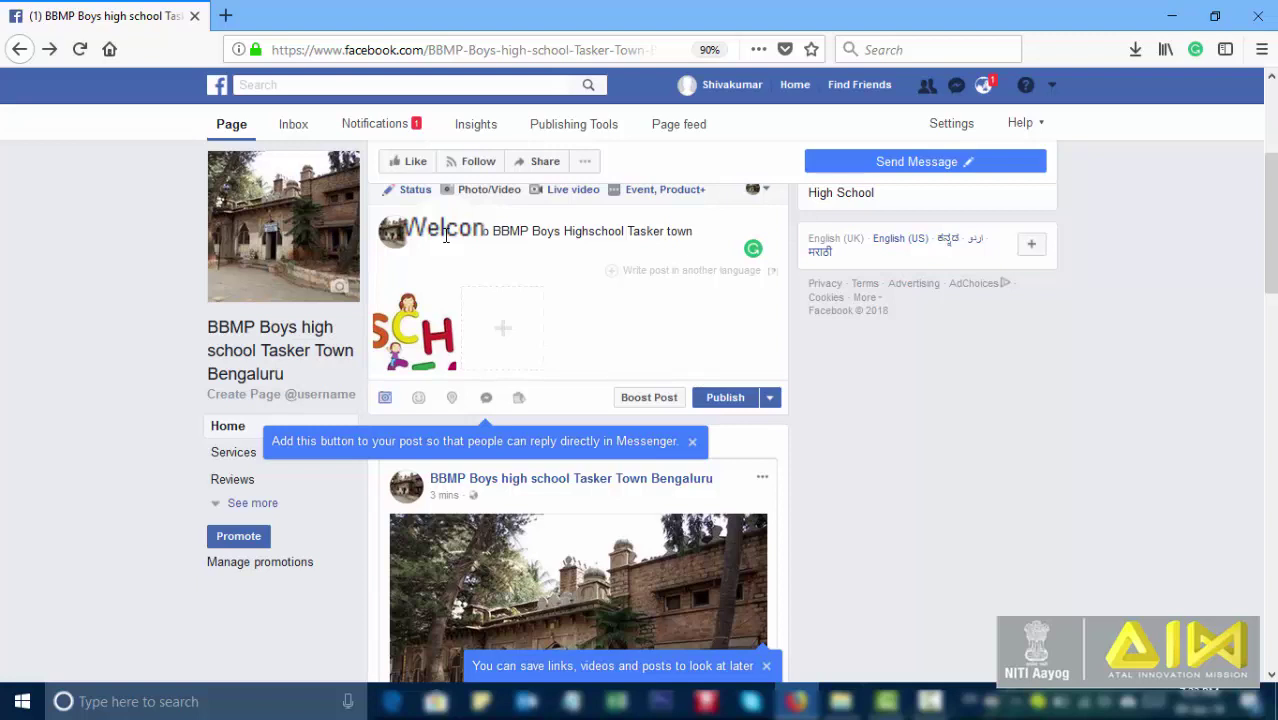
click(745, 405)
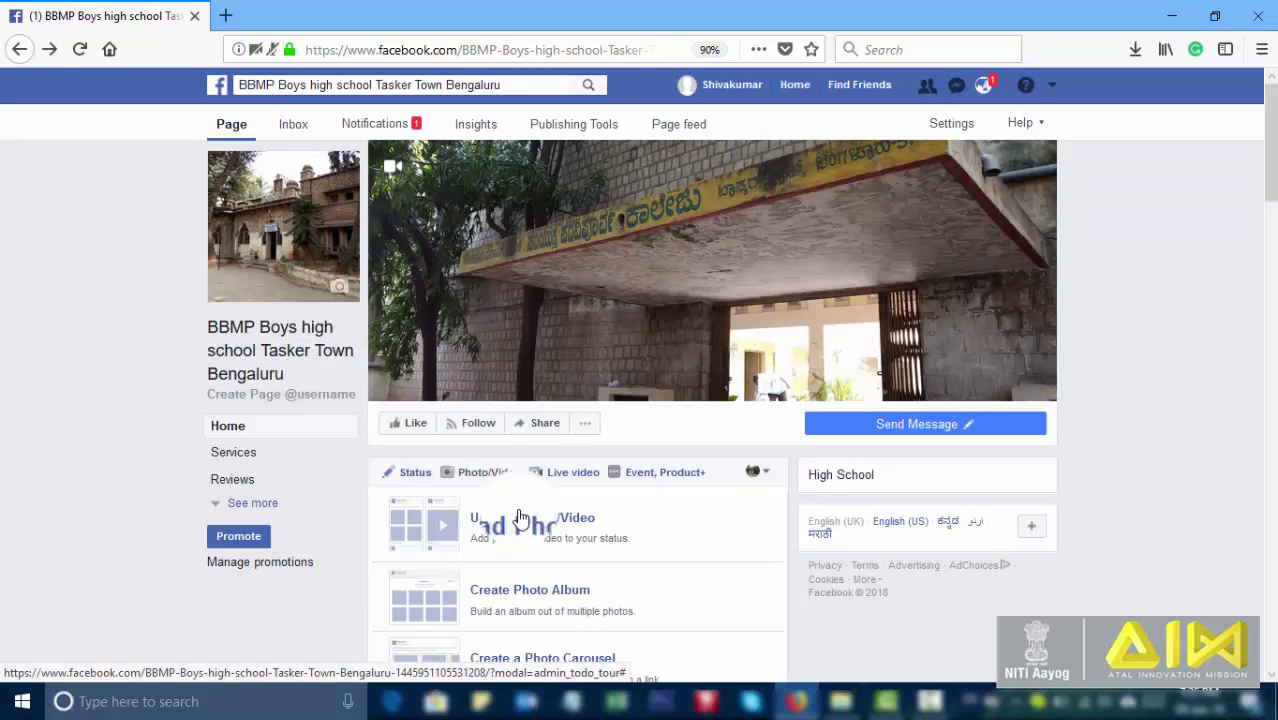
Step: Attach the school building photo to a new Page post
click(516, 515)
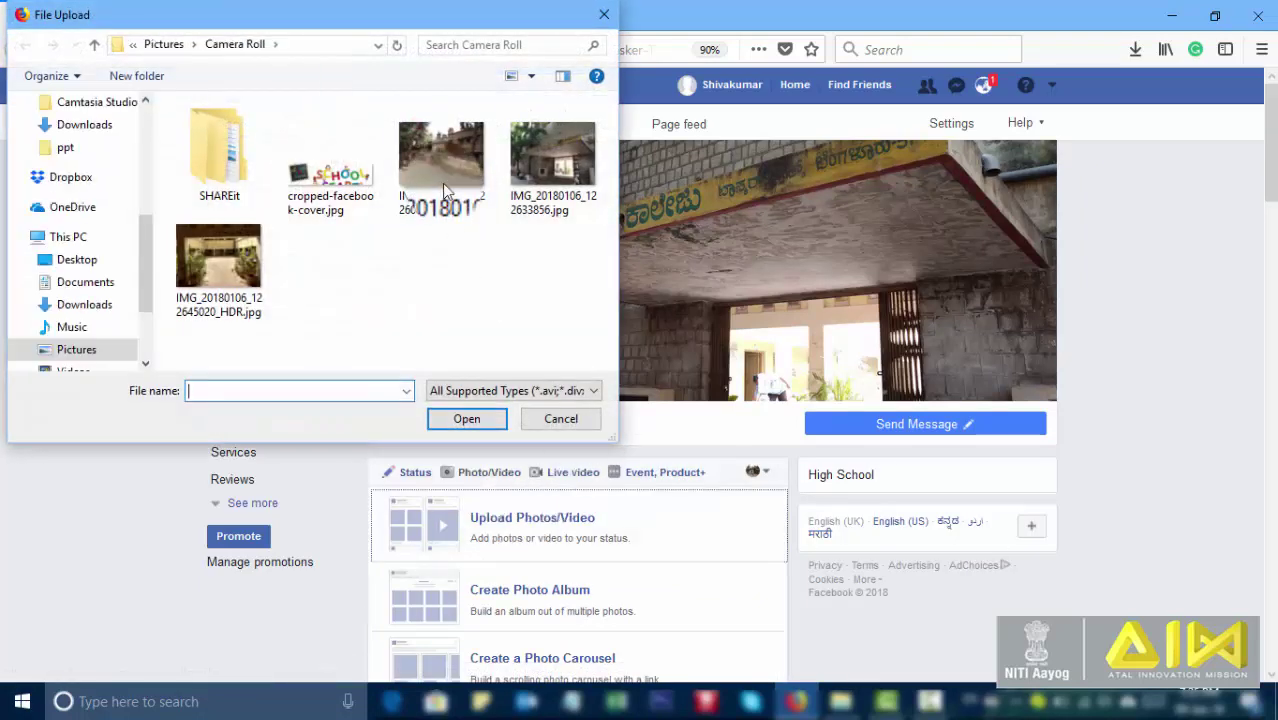
click(442, 180)
click(470, 420)
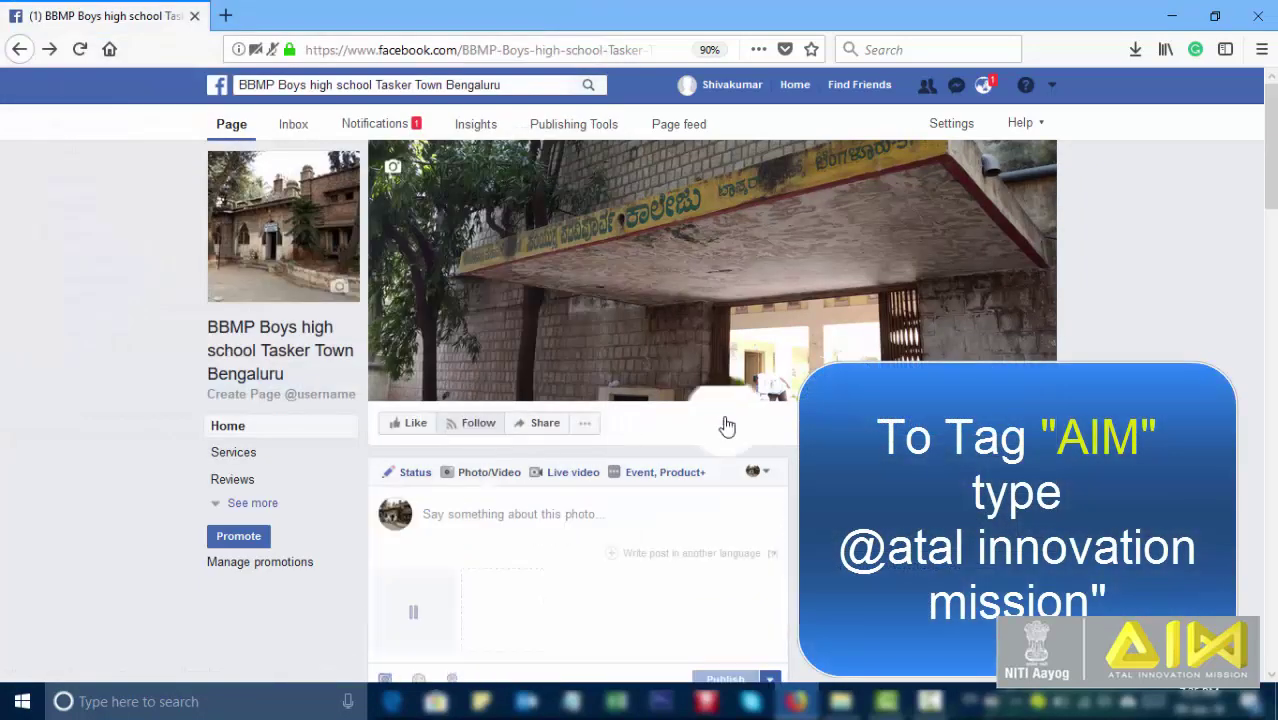
scroll(489, 293, down, 3)
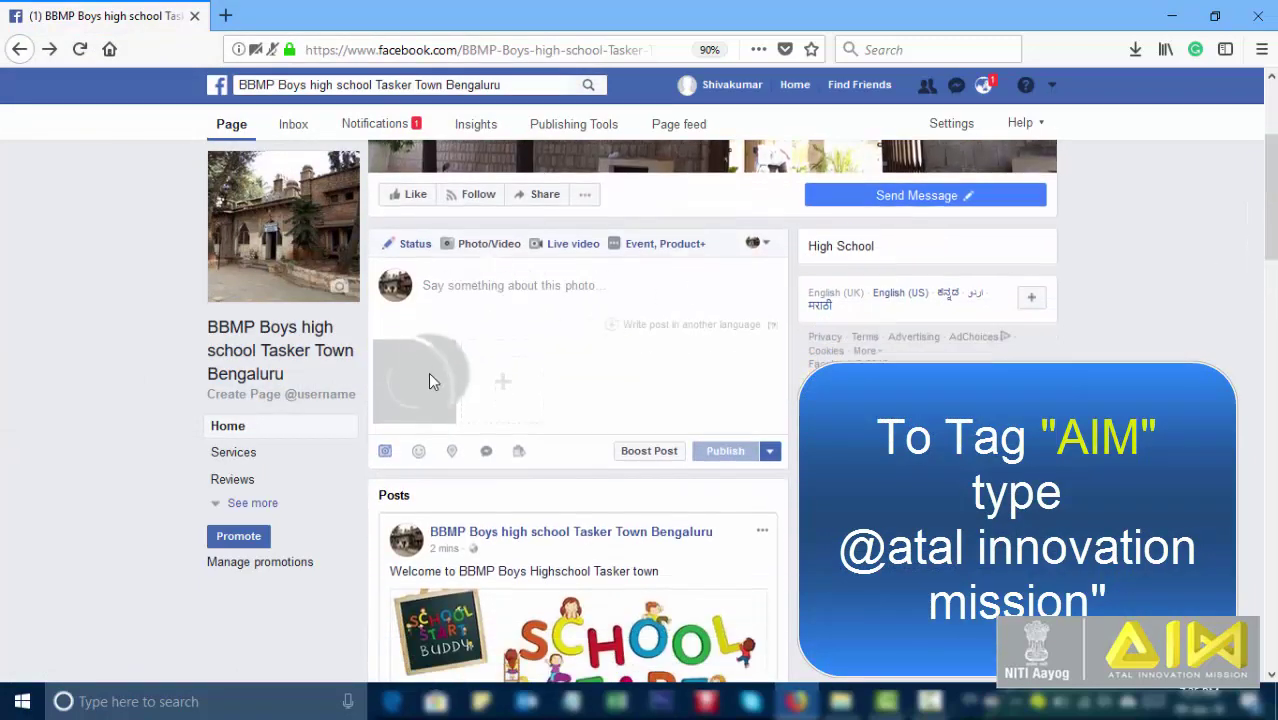
Step: Tag the Atal Innovation Mission page in the caption and publish the post
click(453, 292)
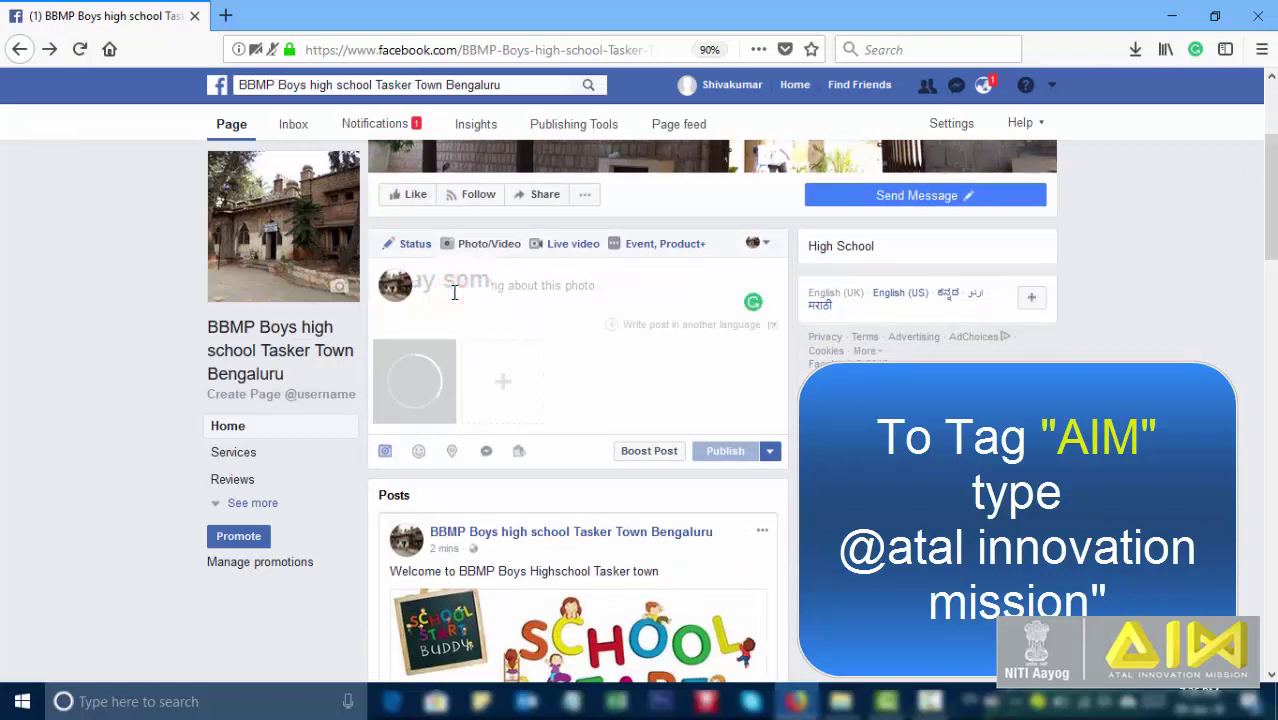
text(@atal)
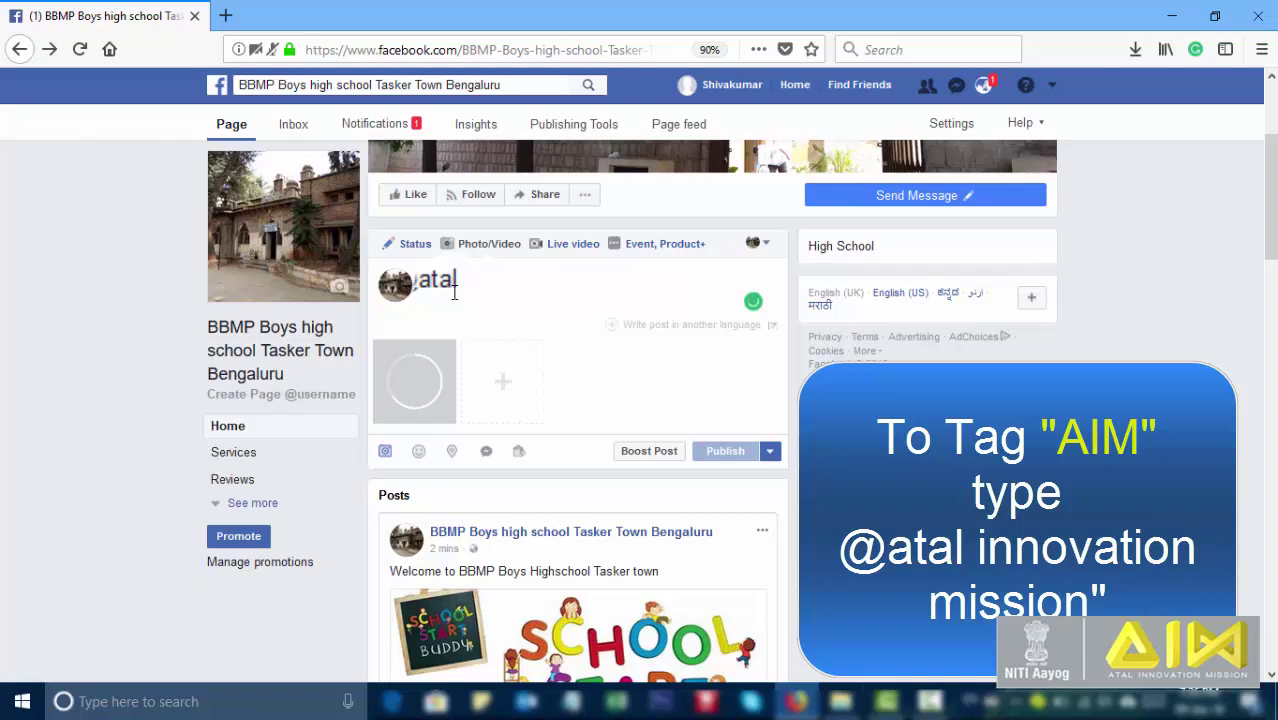
text( in)
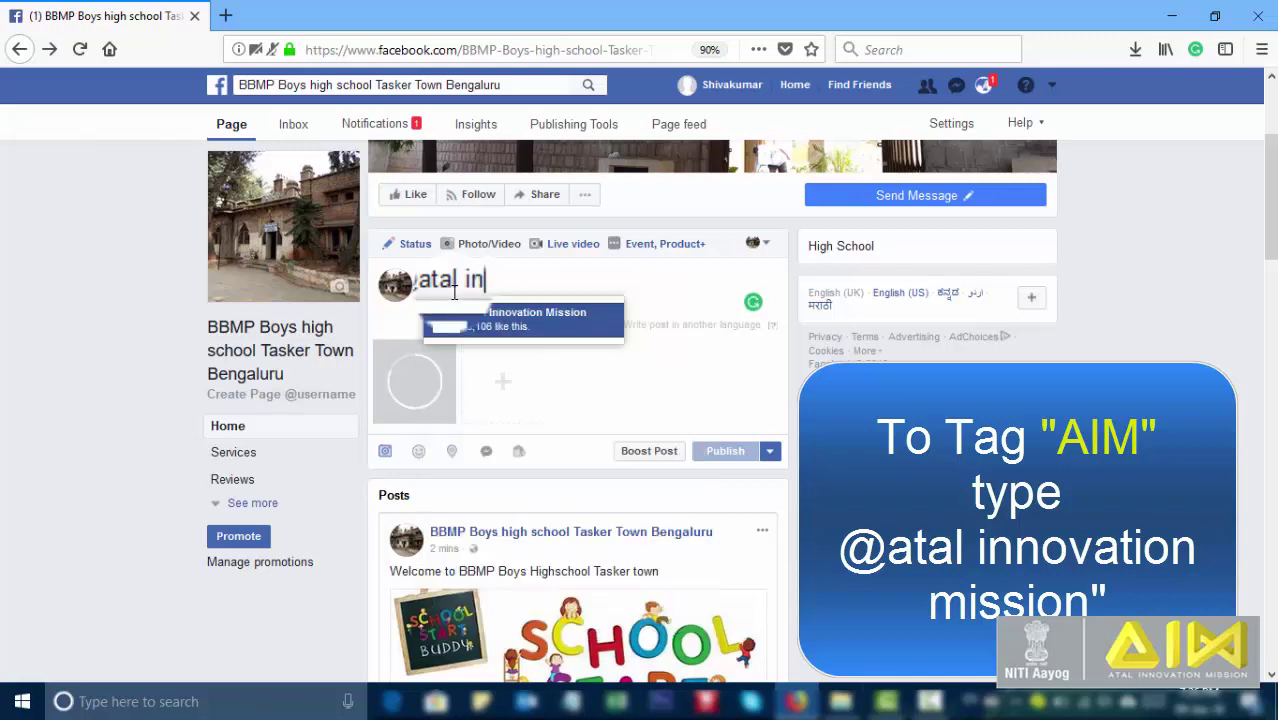
click(504, 327)
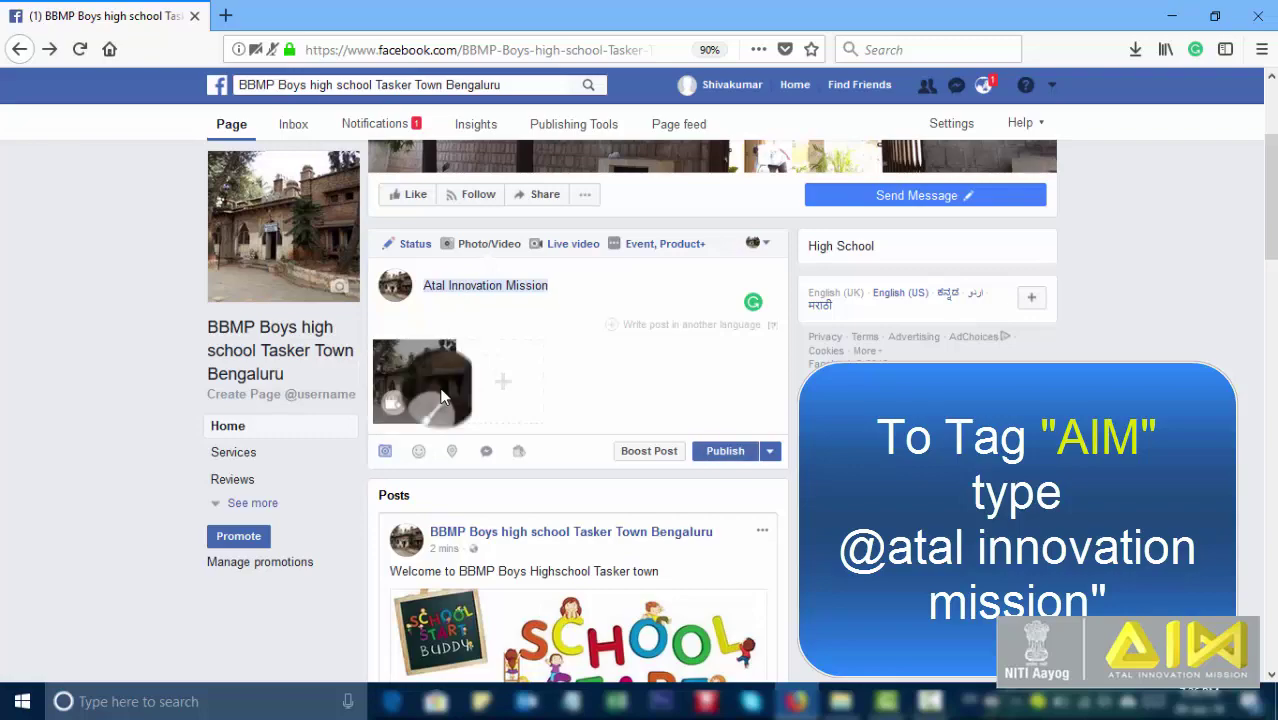
click(729, 456)
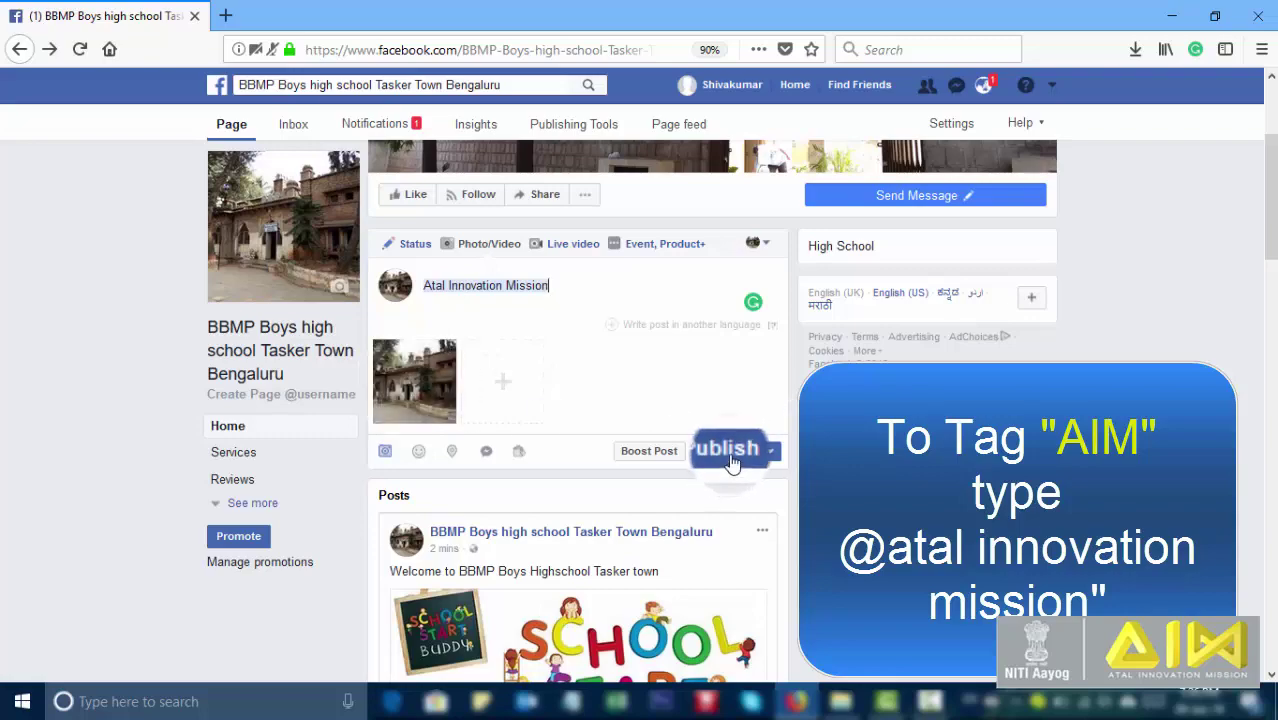
Step: Replace the old search text and search Facebook for 'atal innovation mission'
click(507, 87)
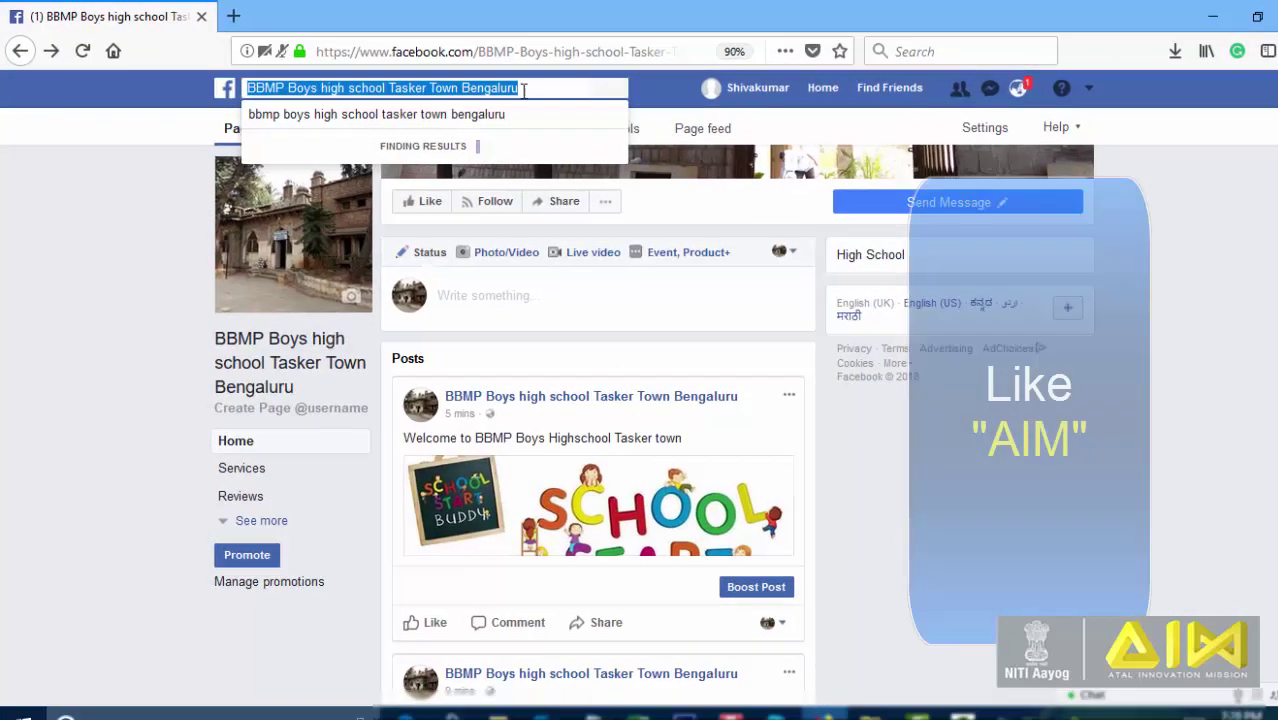
key(BackSpace)
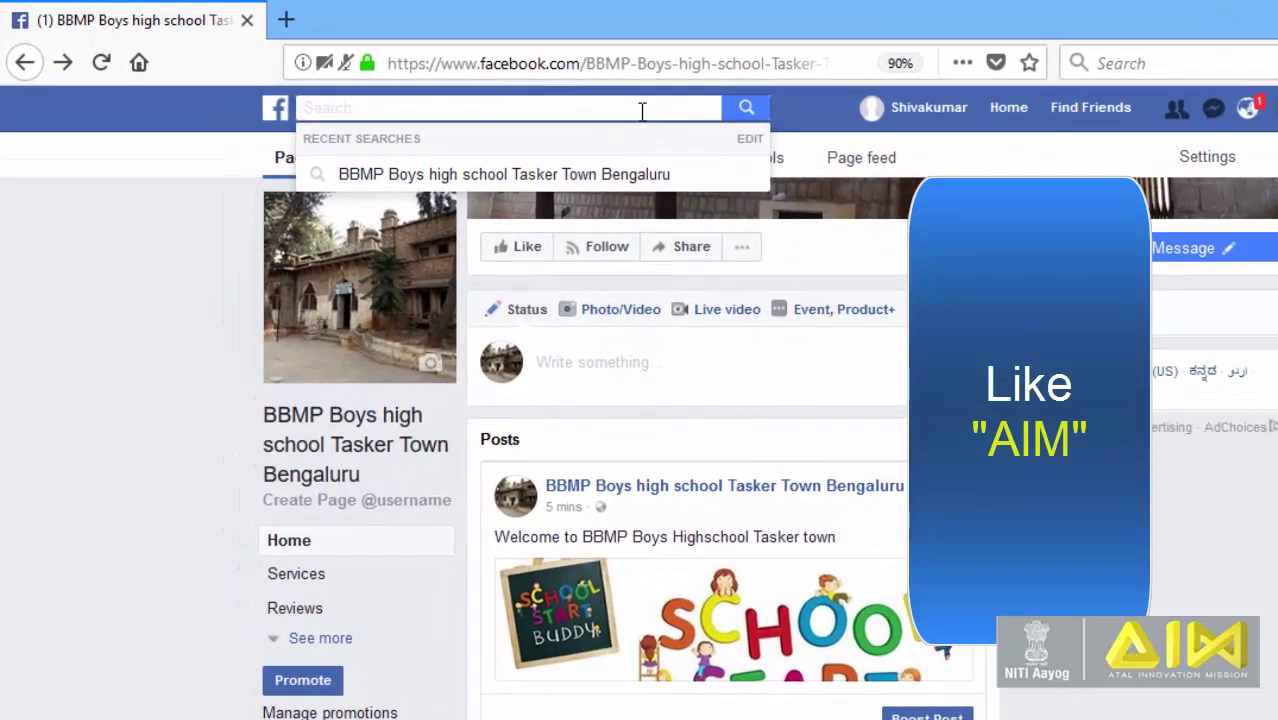
text(atal)
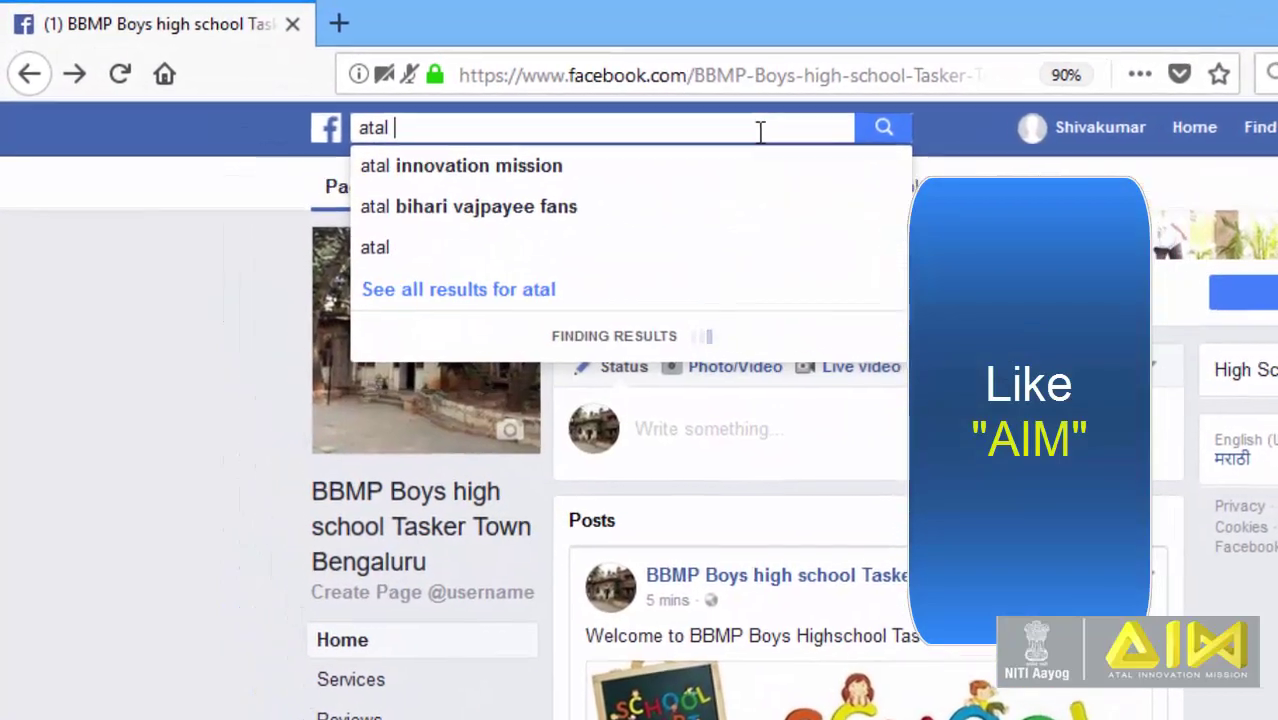
text( inn)
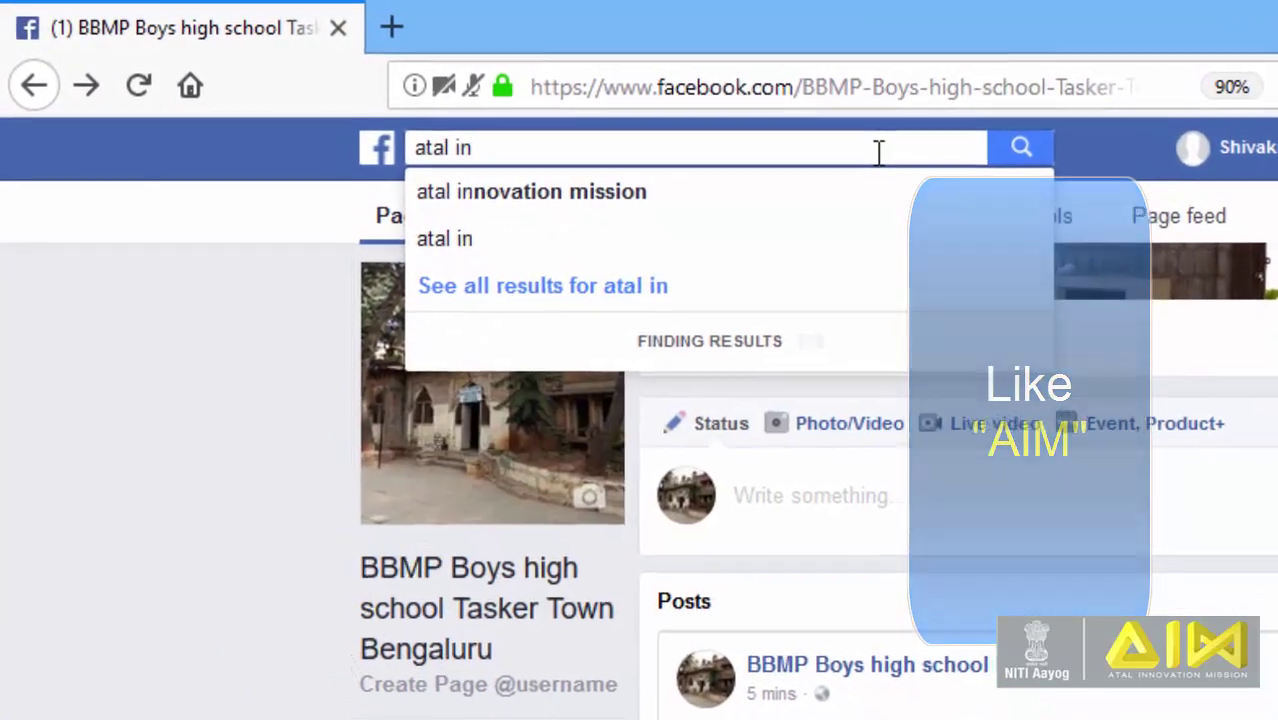
click(641, 224)
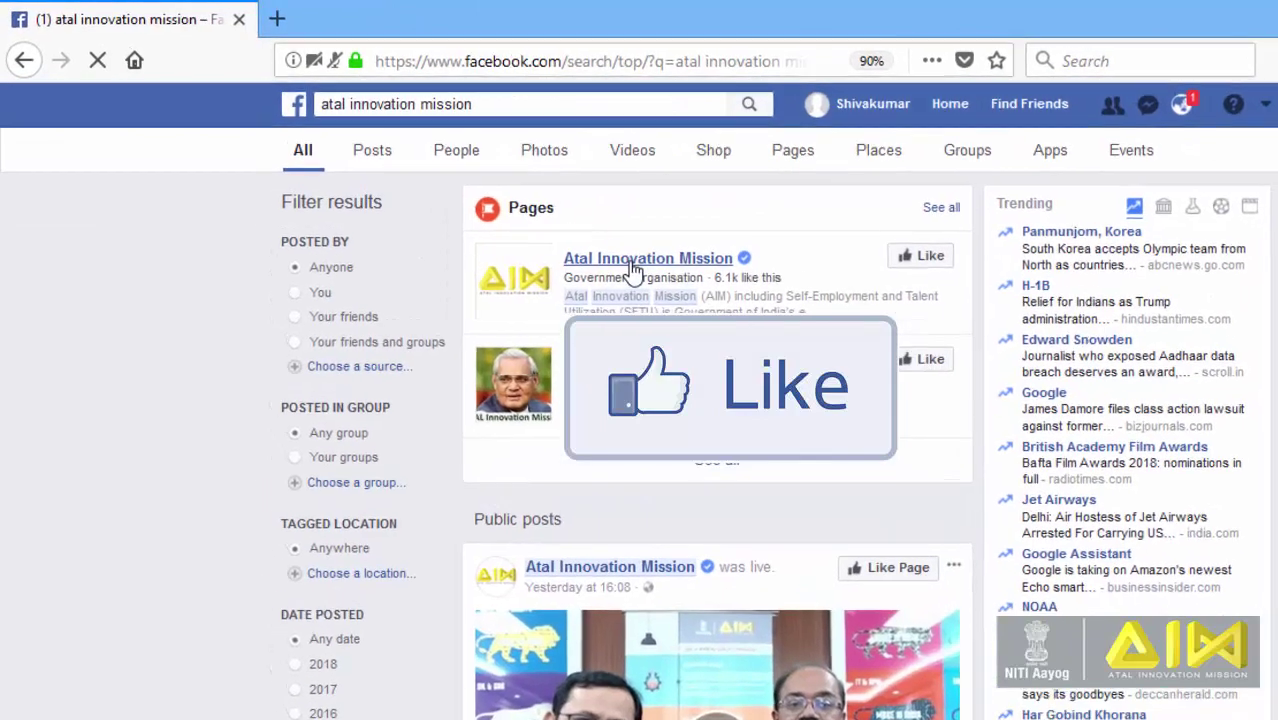
Step: Open the verified Atal Innovation Mission page from the results, then zoom the browser back out
mouse_move(580, 252)
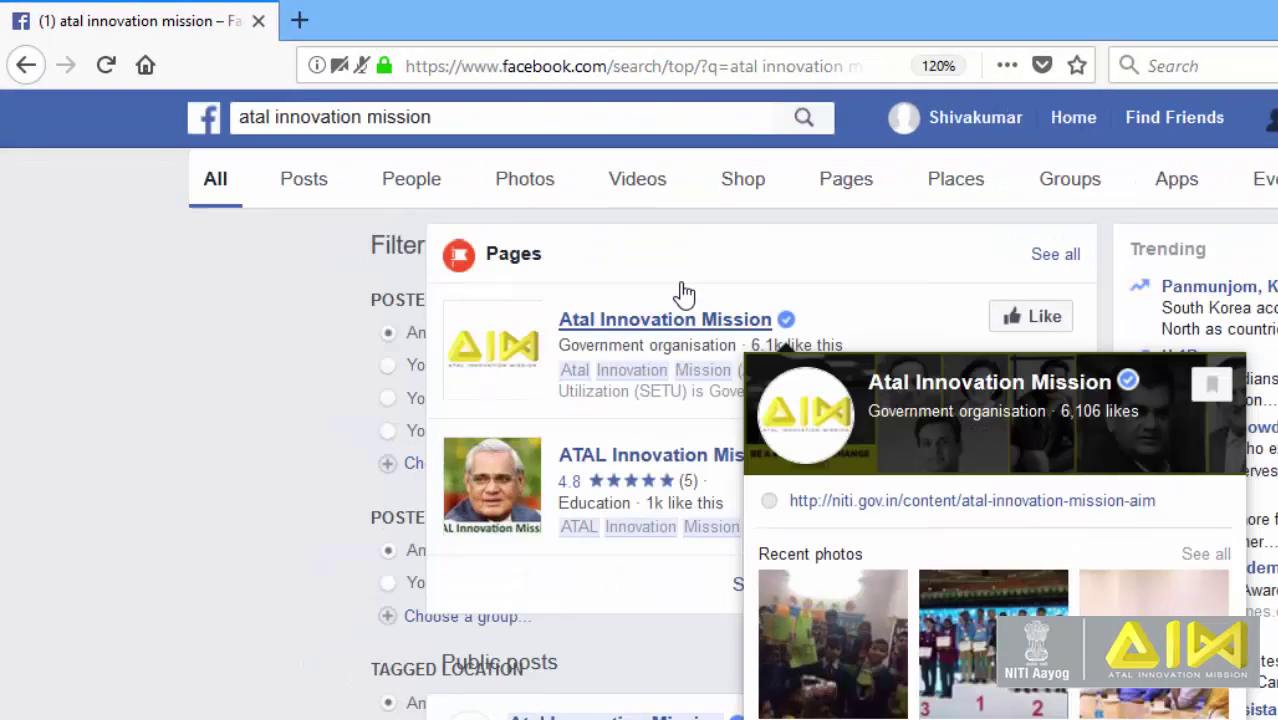
key(ctrl+plus)
key(ctrl+plus)
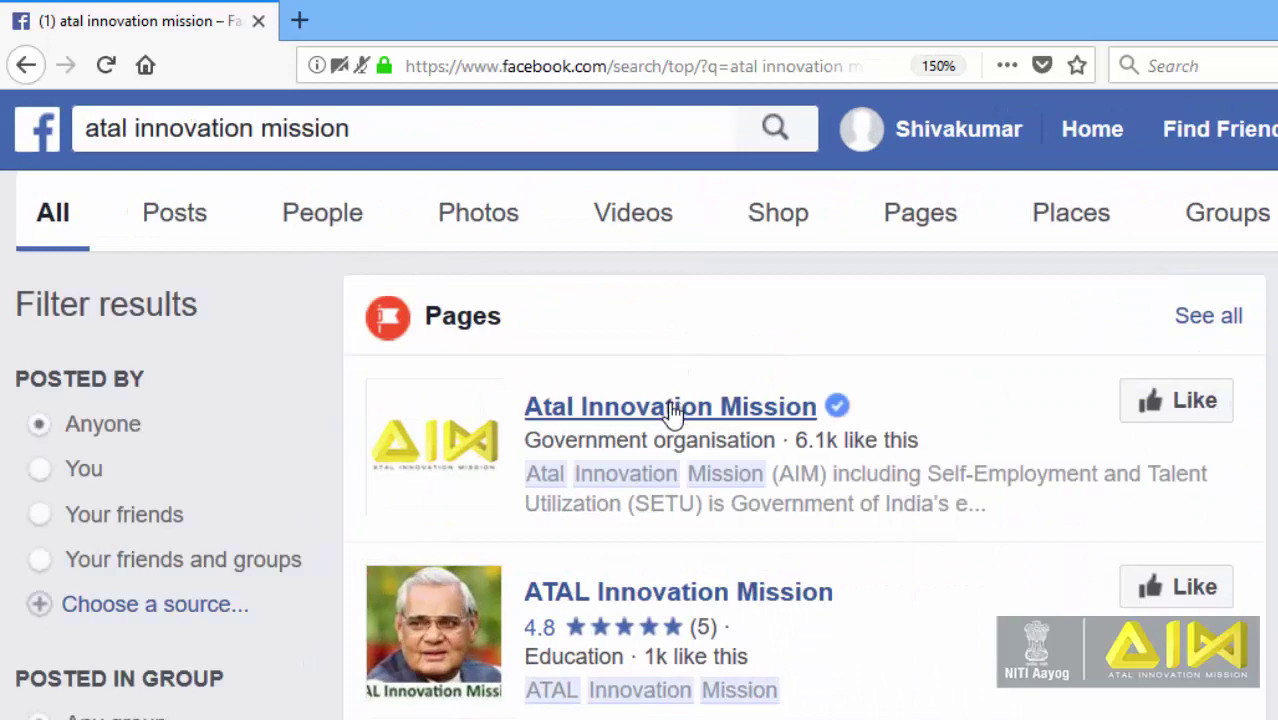
click(673, 410)
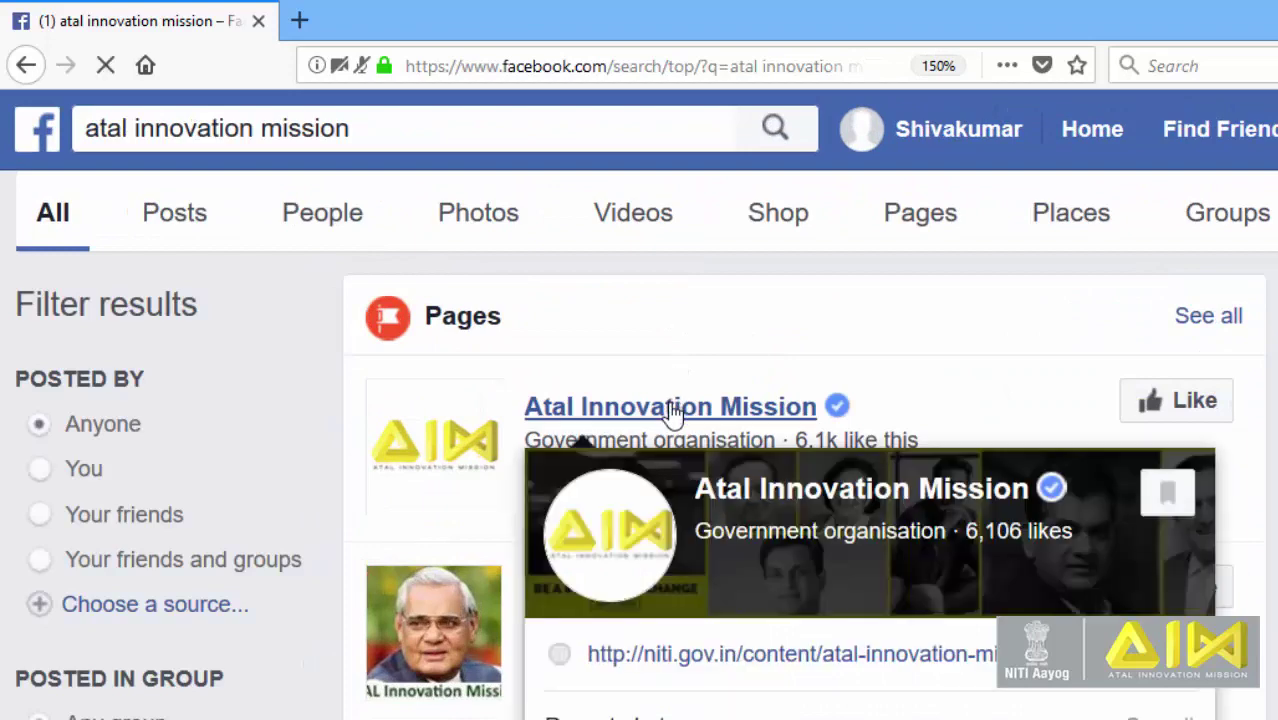
key(ctrl+minus)
key(ctrl+minus)
key(ctrl+minus)
key(ctrl+minus)
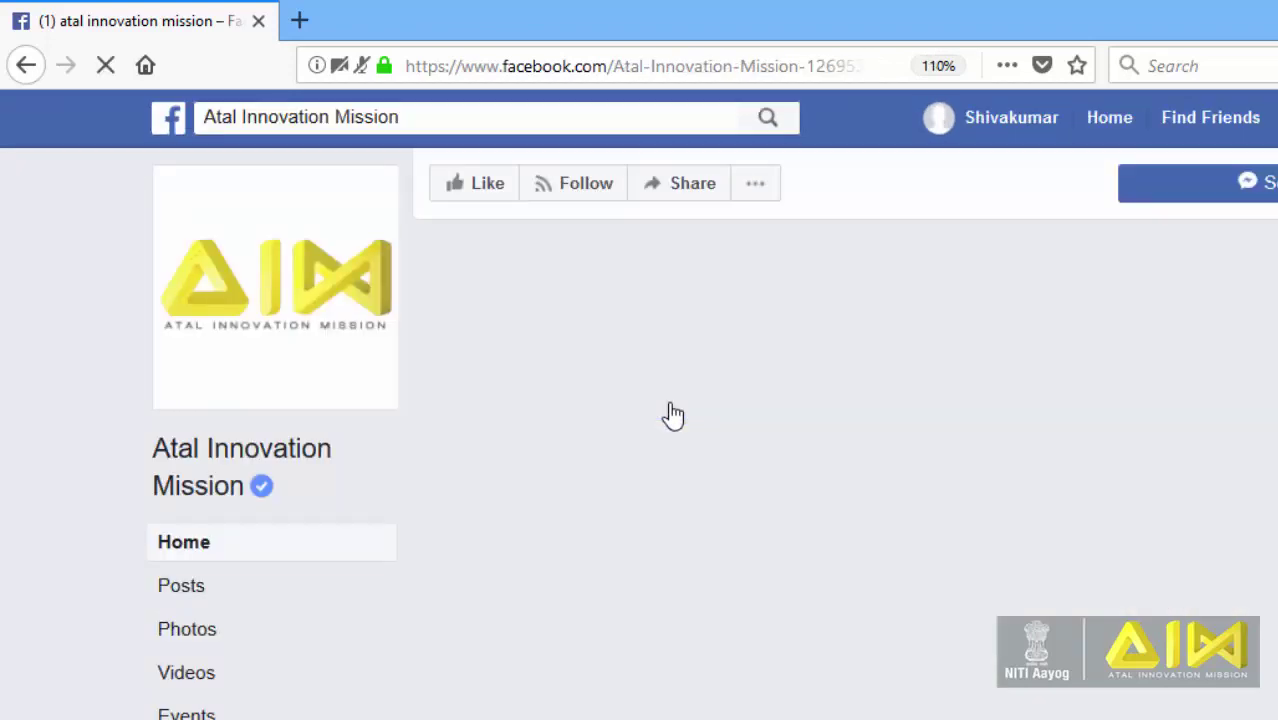
key(ctrl+minus)
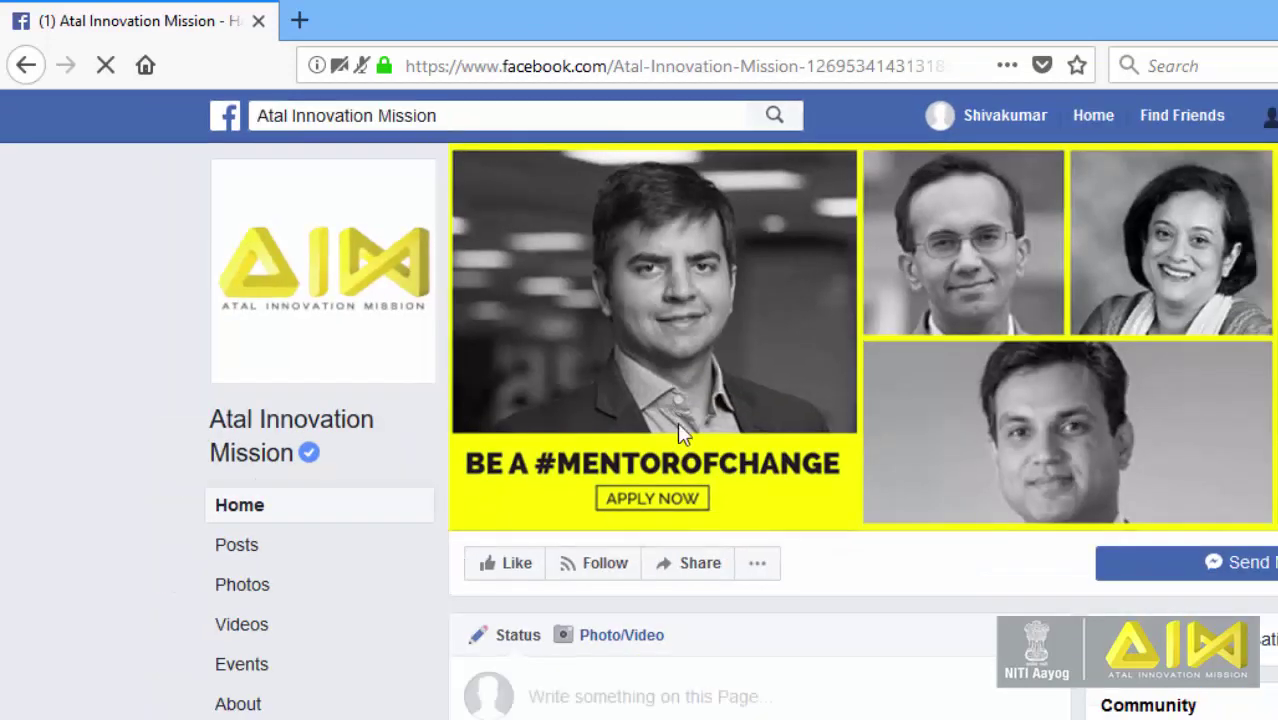